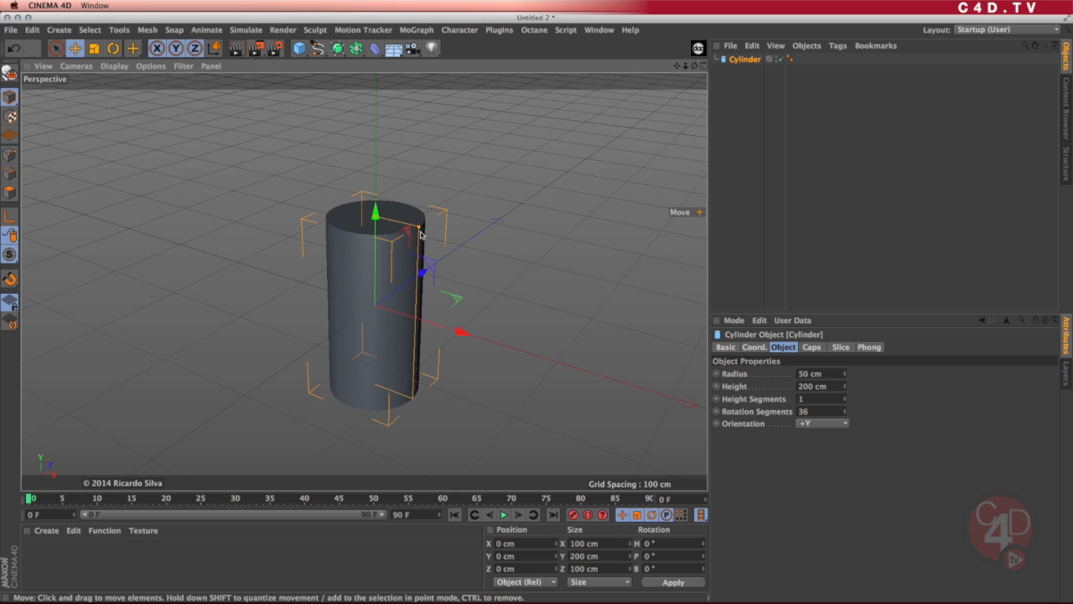
Widen the cylinder interactively in the perspective view to a radius of about 61.2 cm.
left_click_drag(421, 234, 436, 235)
left_click_drag(427, 338, 421, 313, "alt")
left_click_drag(432, 228, 412, 227)
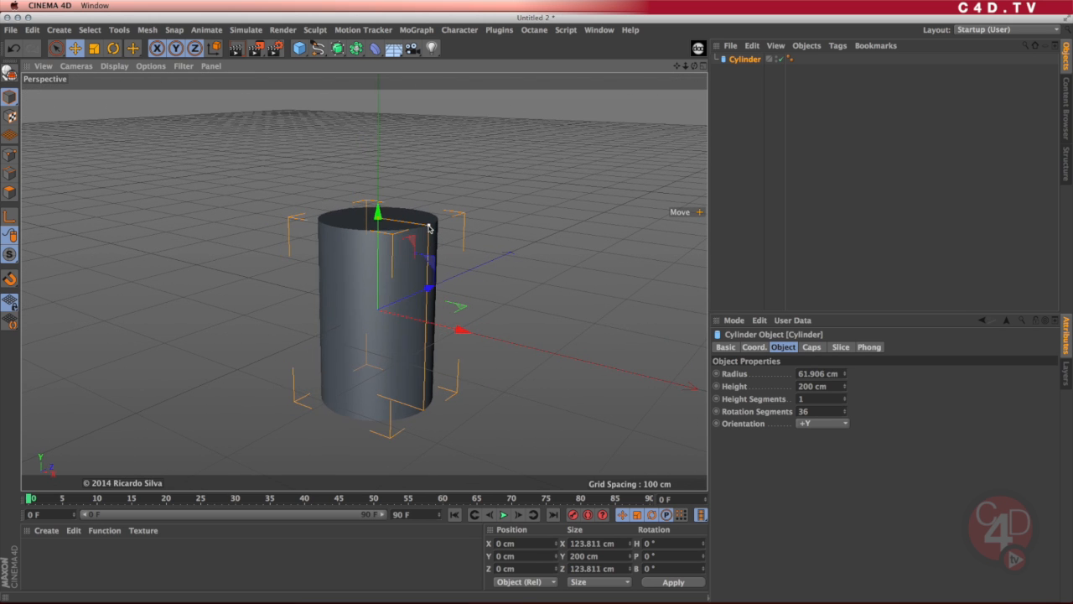
Raise the cylinder along Y to about 106 cm in the front view so it stands on the floor grid.
left_click(703, 65)
left_click_drag(519, 348, 516, 313)
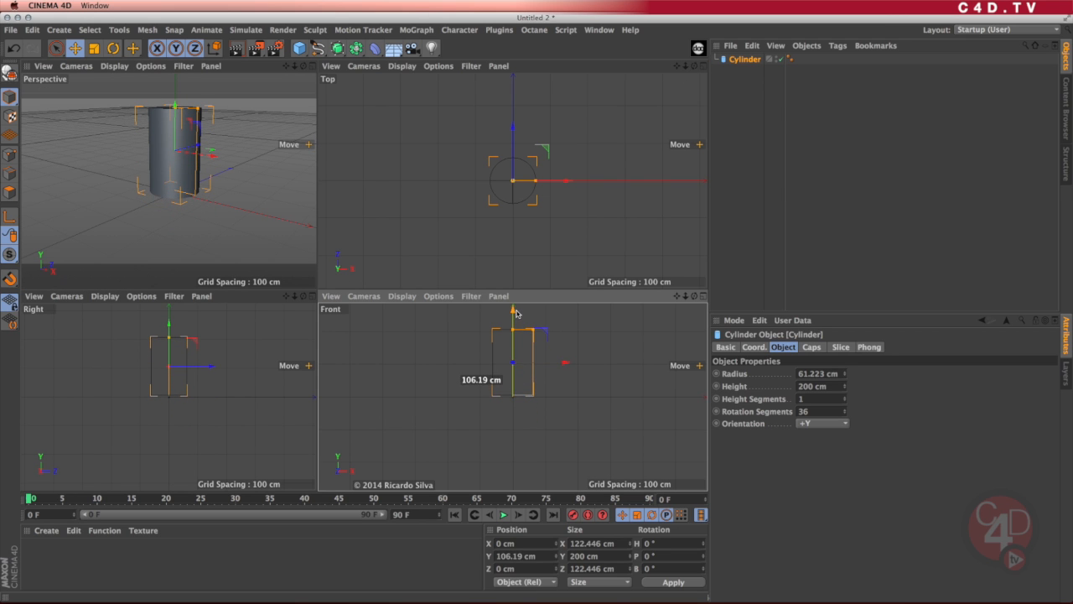
key("F1")
left_click_drag(444, 259, 442, 293, "alt")
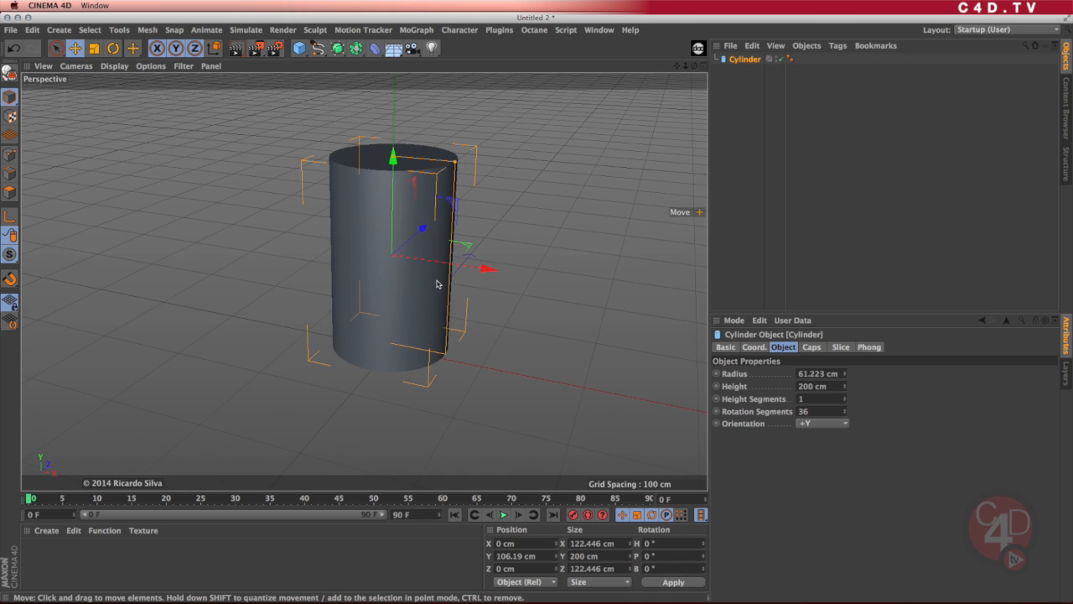
left_click_drag(435, 309, 445, 313, "alt")
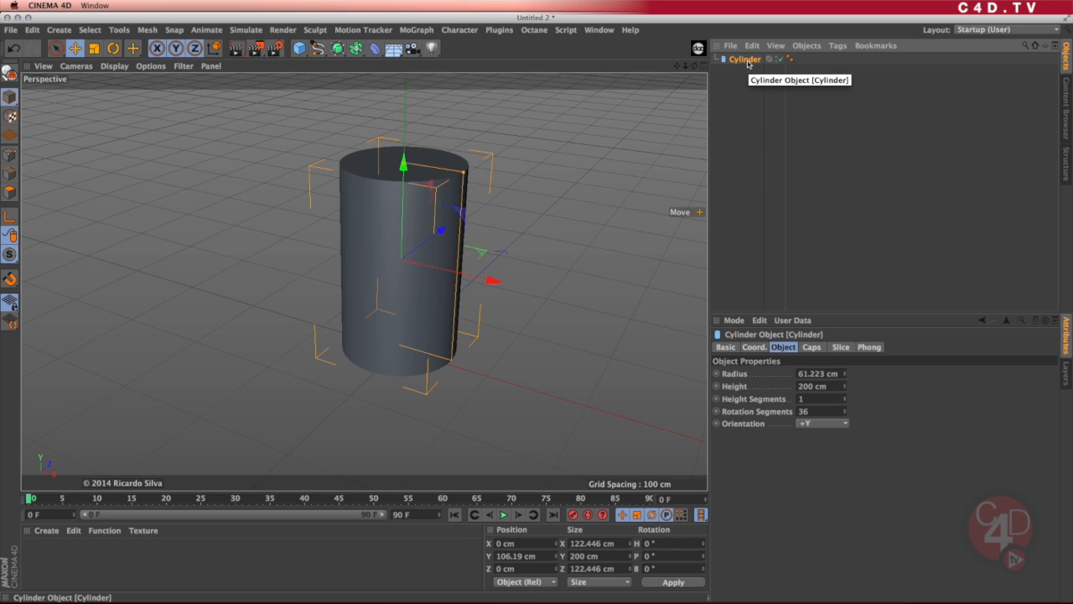
Switch the perspective view's display to Gouraud Shading (Lines) to show the cylinder's segments.
left_click(115, 66)
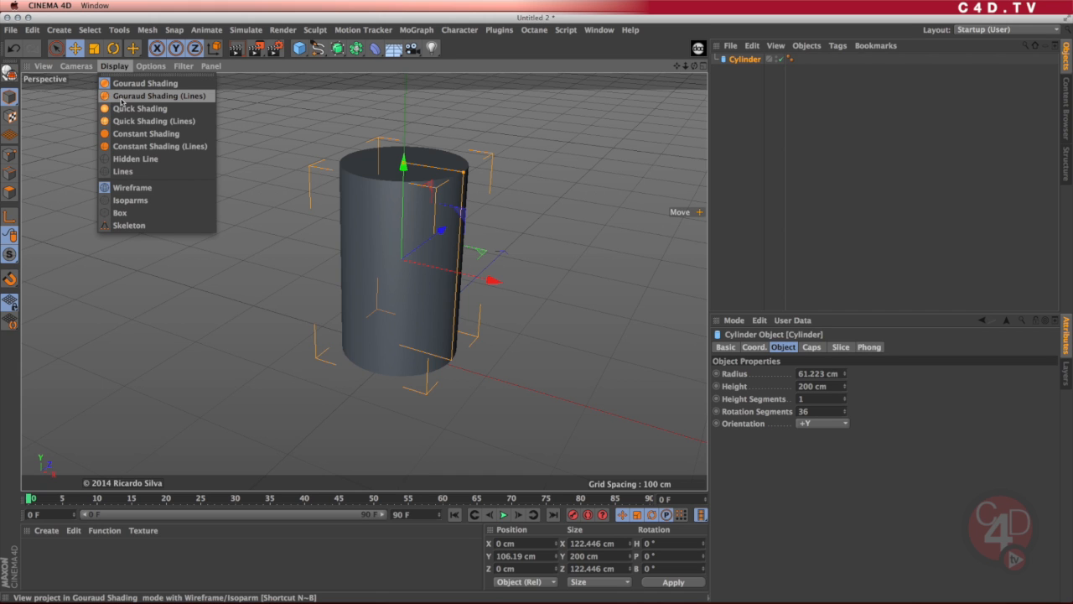
left_click(123, 98)
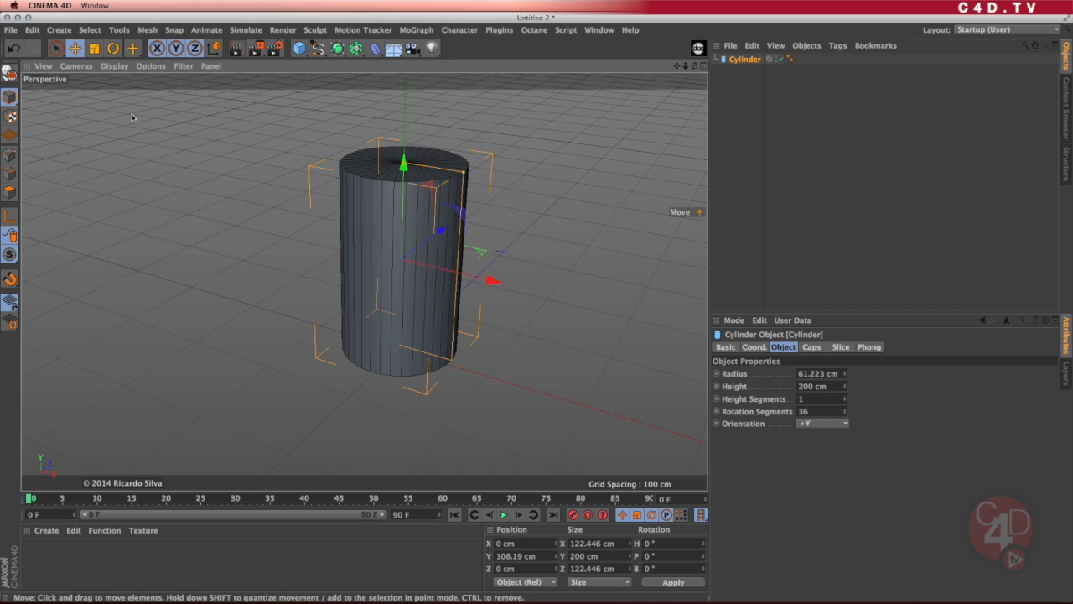
left_click_drag(425, 239, 439, 218, "alt")
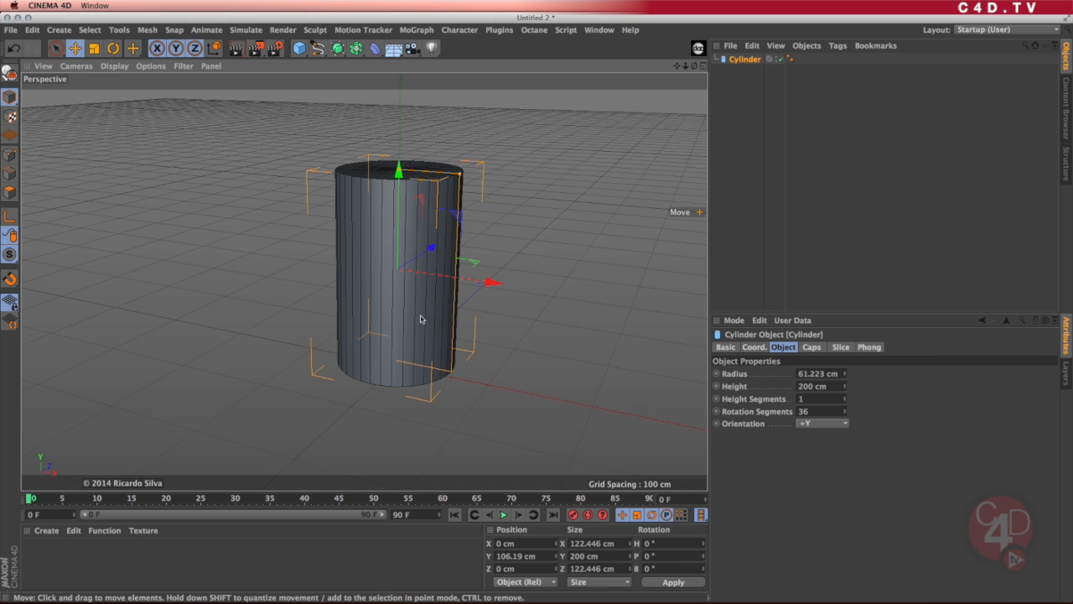
left_click_drag(413, 303, 431, 299, "alt")
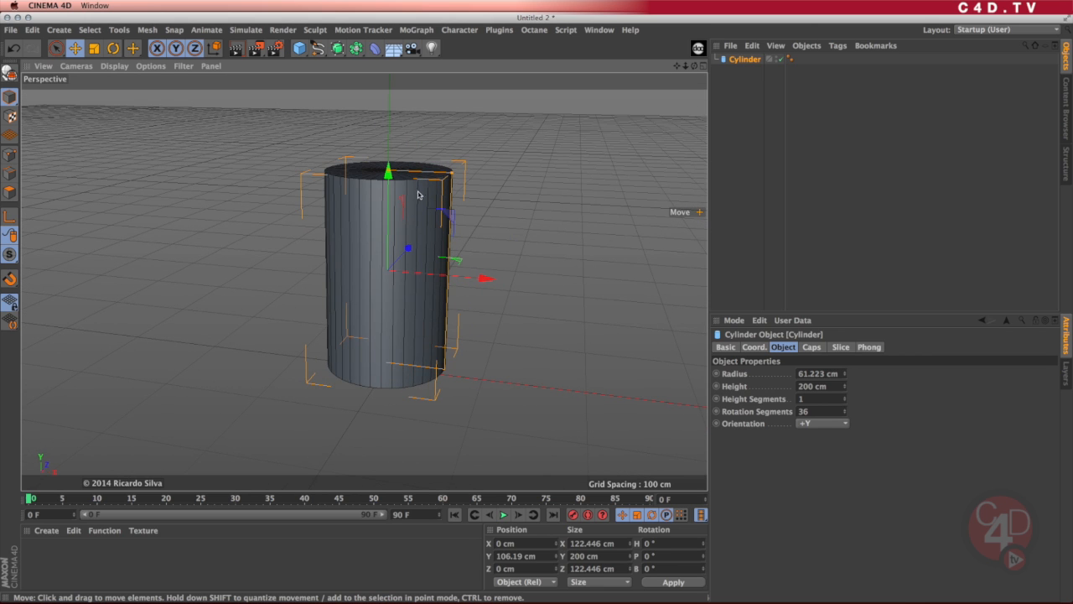
mouse_move(425, 299)
left_mouse_down("alt")
mouse_move(433, 259)
mouse_move(422, 297)
left_mouse_up("alt")
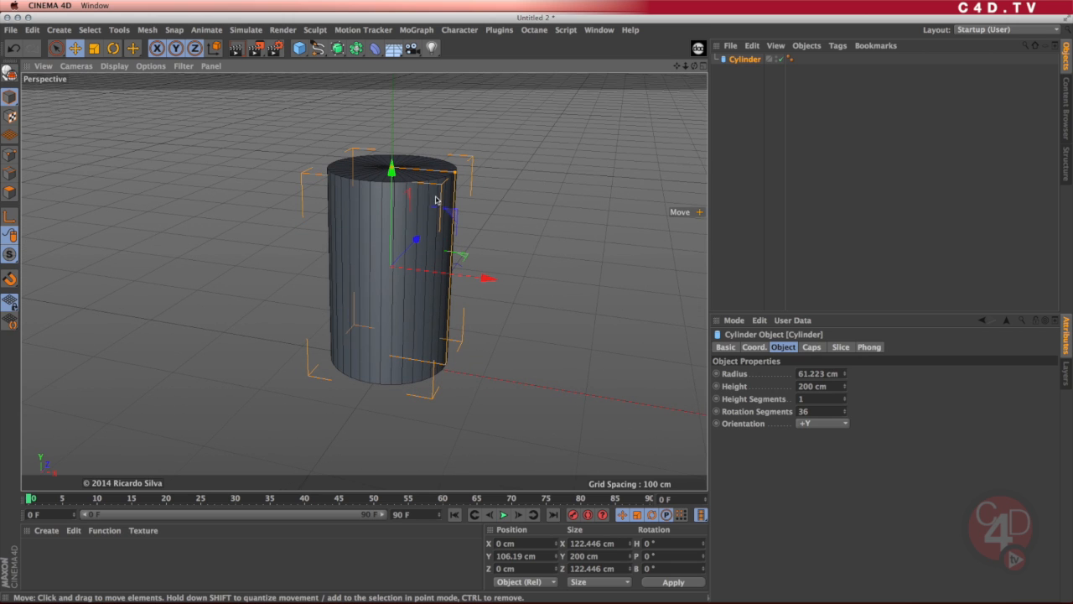
Set the cylinder to 3 height segments and 18 rotation segments.
double_click(816, 401)
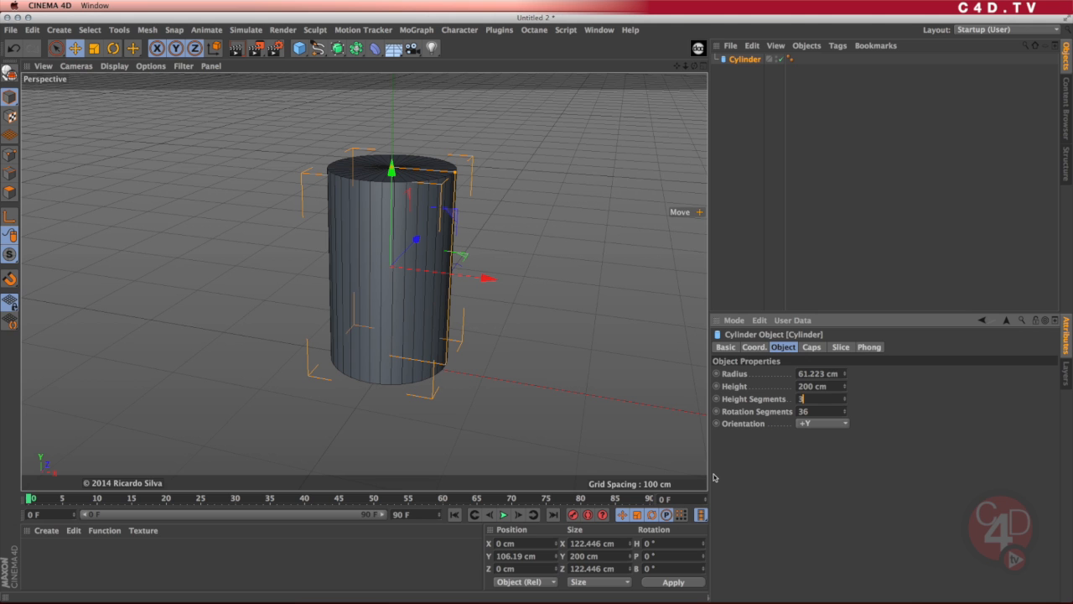
mouse_move(418, 275)
left_mouse_down("alt")
mouse_move(418, 254)
mouse_move(429, 272)
left_mouse_up("alt")
left_click(769, 411)
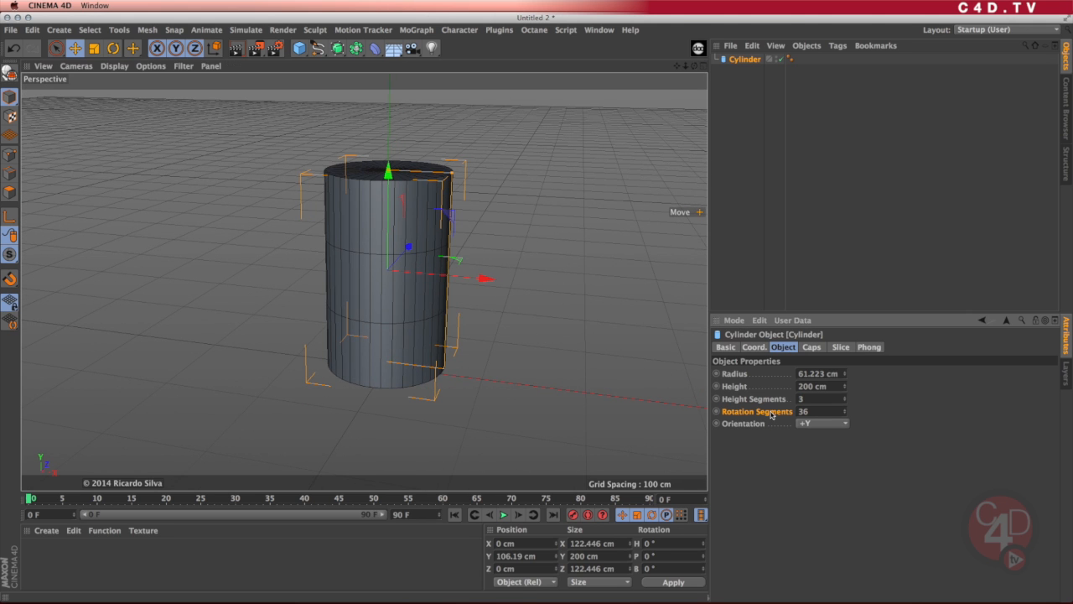
mouse_move(429, 234)
left_mouse_down("alt")
mouse_move(430, 268)
mouse_move(428, 232)
mouse_move(423, 244)
left_mouse_up("alt")
left_click(828, 411)
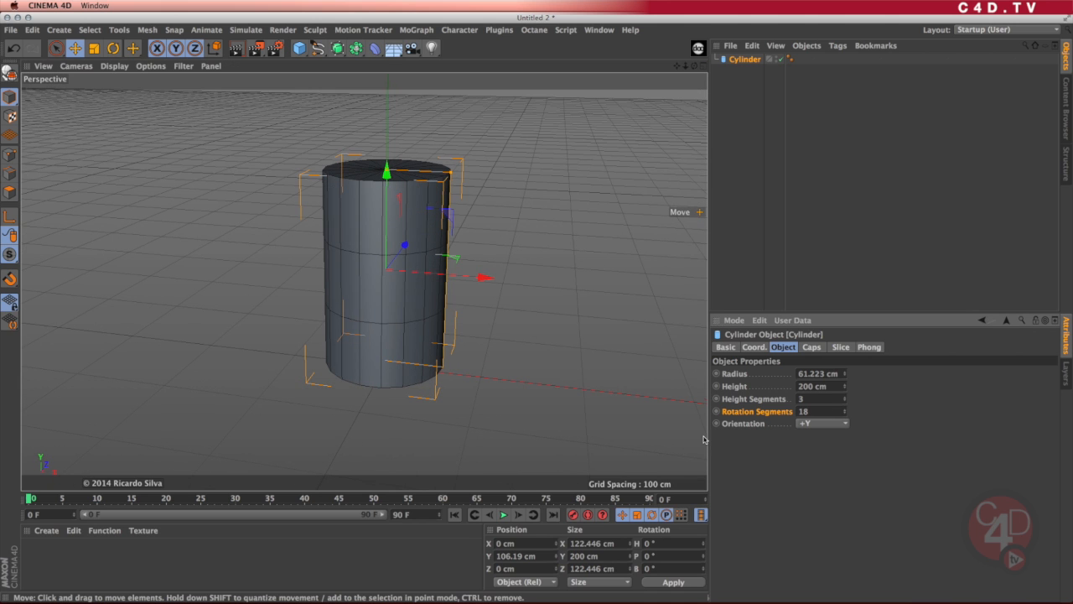
Turn off the cylinder's caps so both ends are open.
left_click_drag(424, 229, 448, 284, "alt")
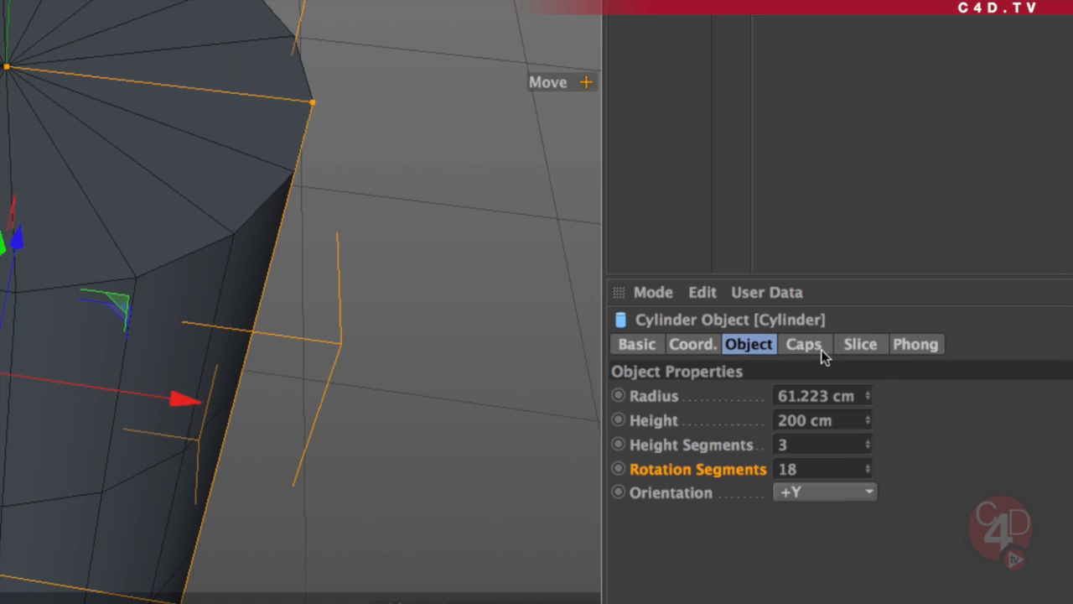
left_click(812, 348)
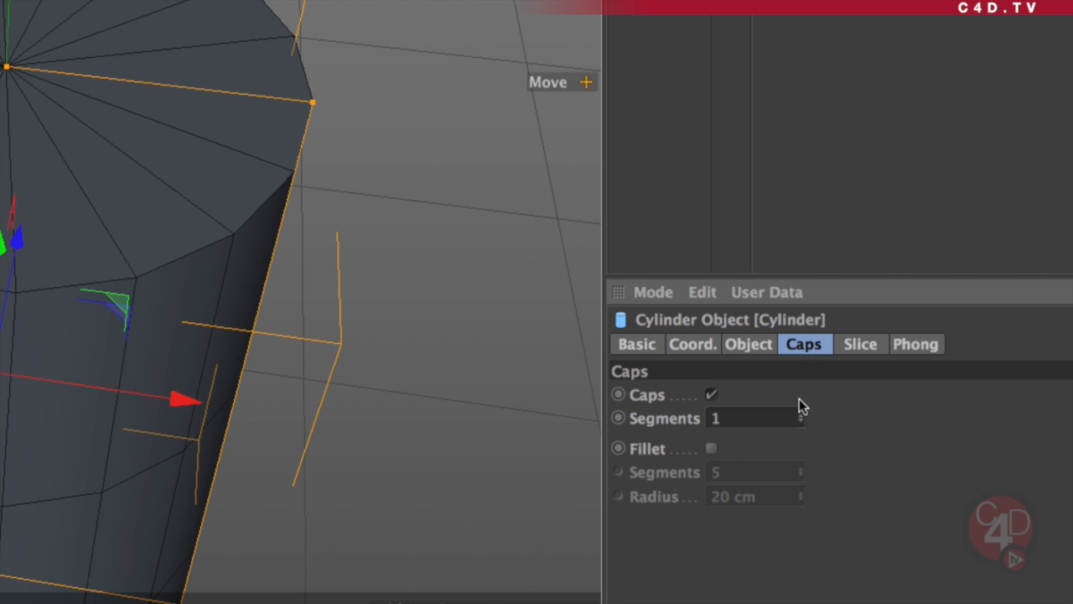
left_click(711, 395)
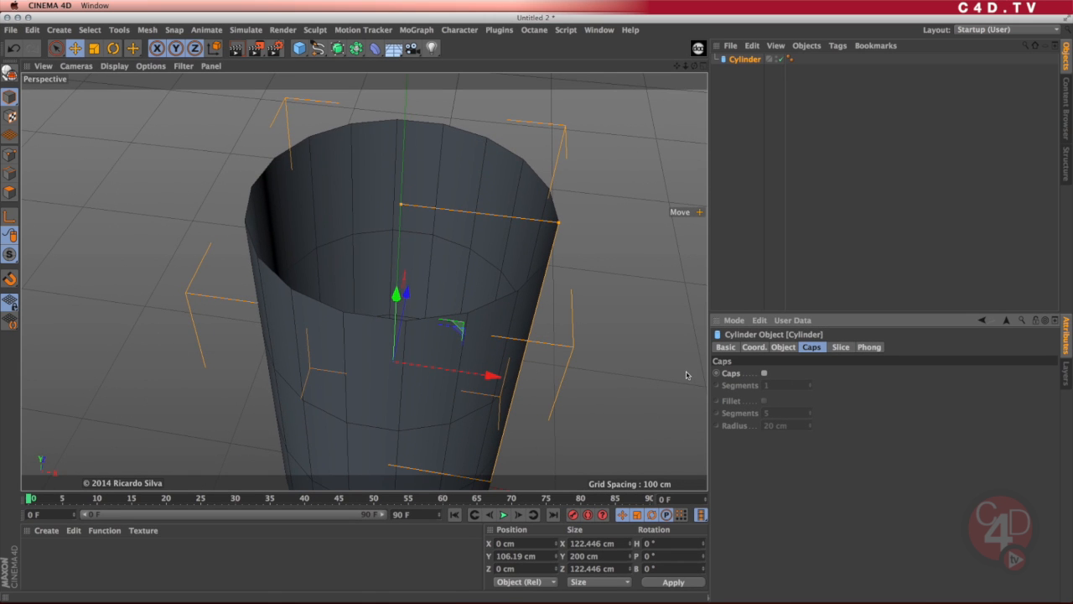
left_click_drag(491, 383, 407, 264, "alt")
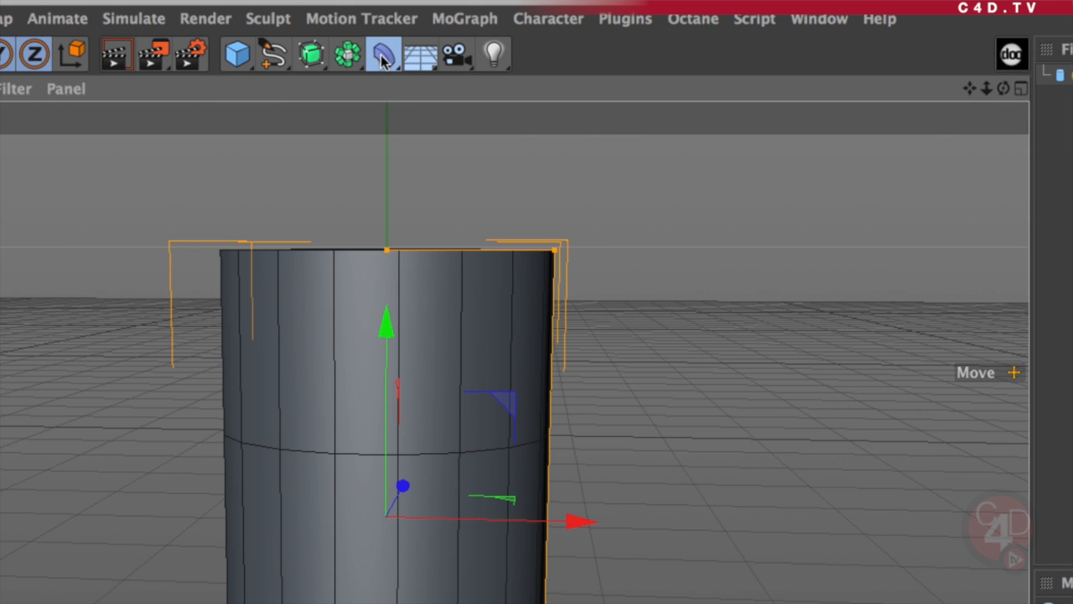
Add a Bulge deformer as a child of the cylinder and fit it to its parent.
left_click(382, 55)
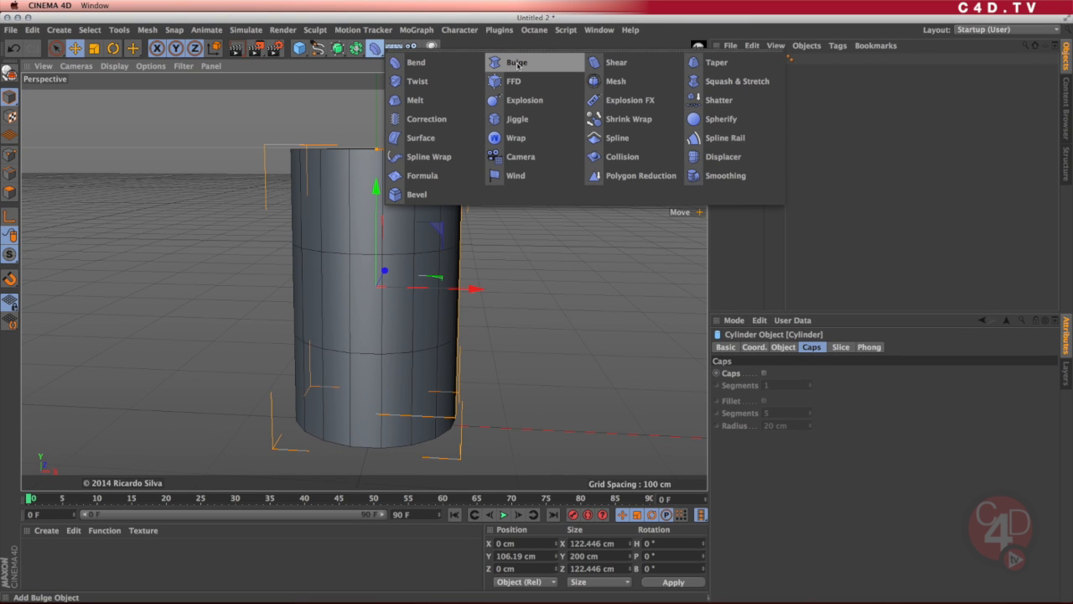
left_click(517, 66)
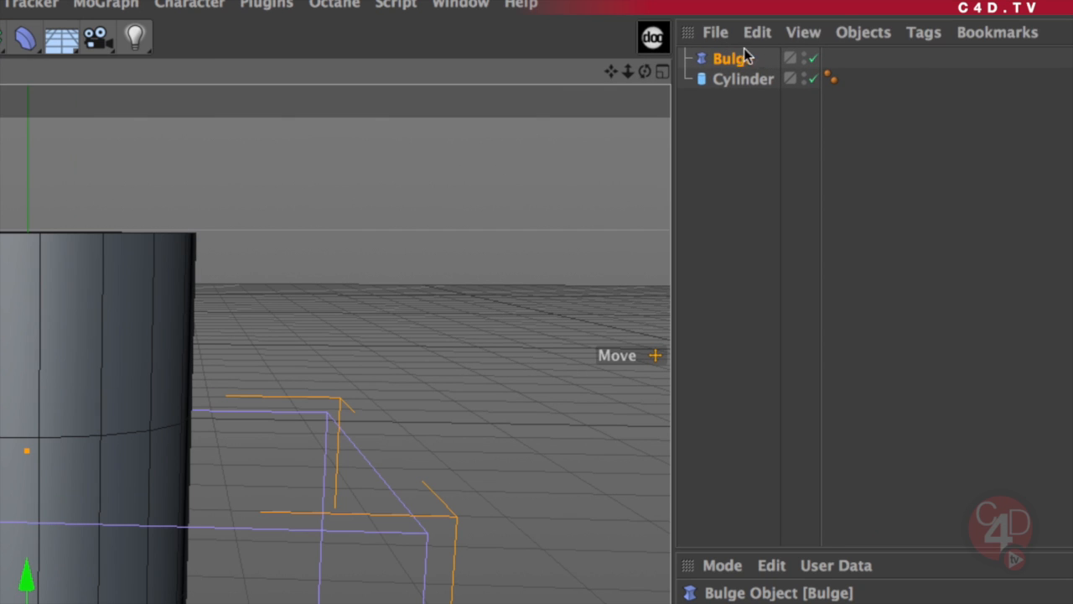
left_click_drag(745, 59, 747, 79)
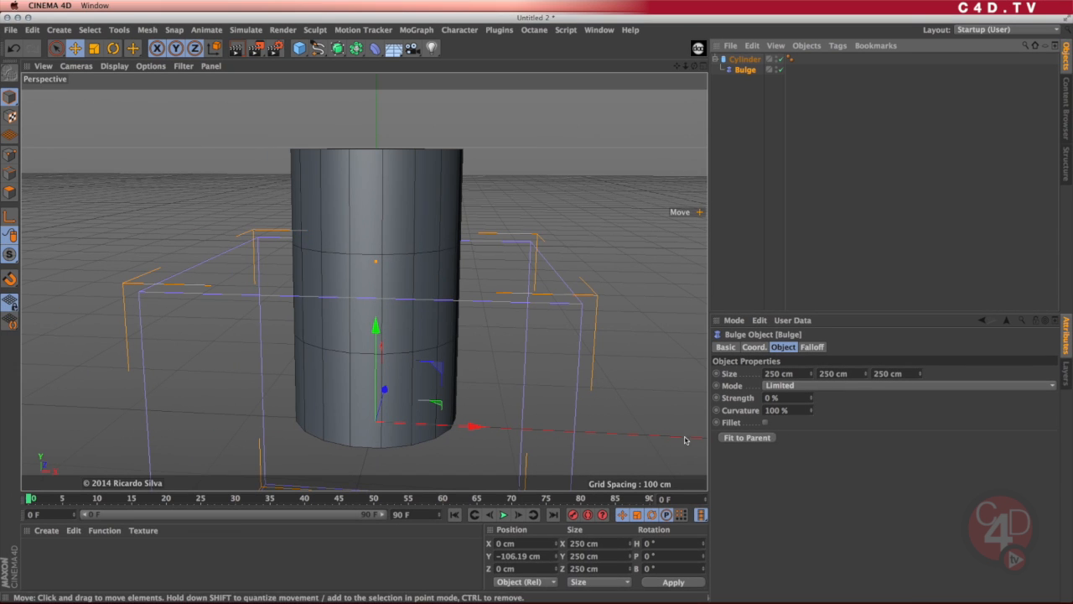
left_click(748, 438)
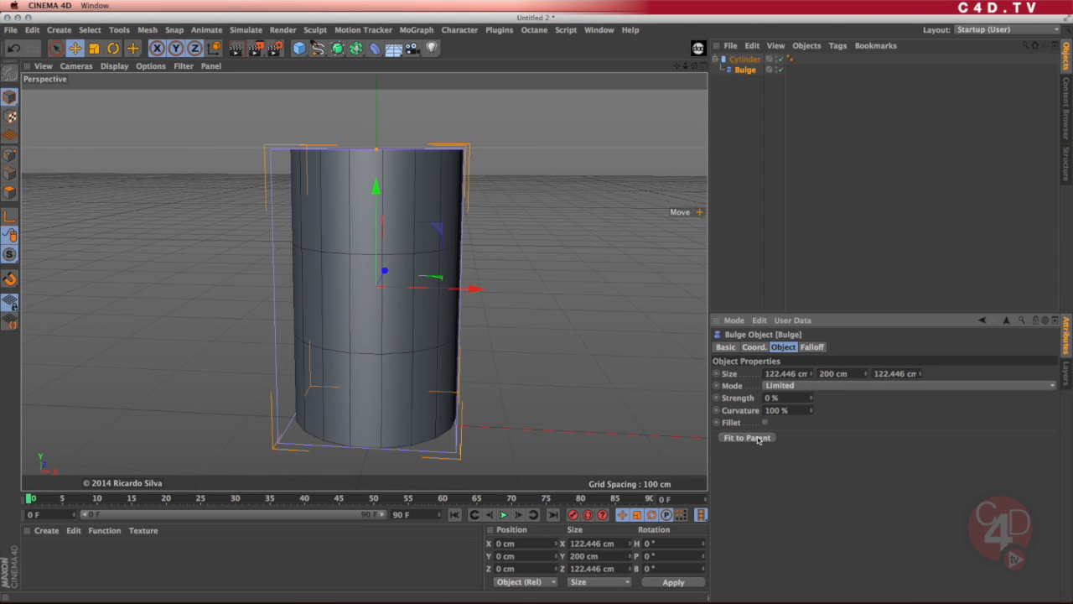
left_click_drag(433, 180, 468, 248, "alt")
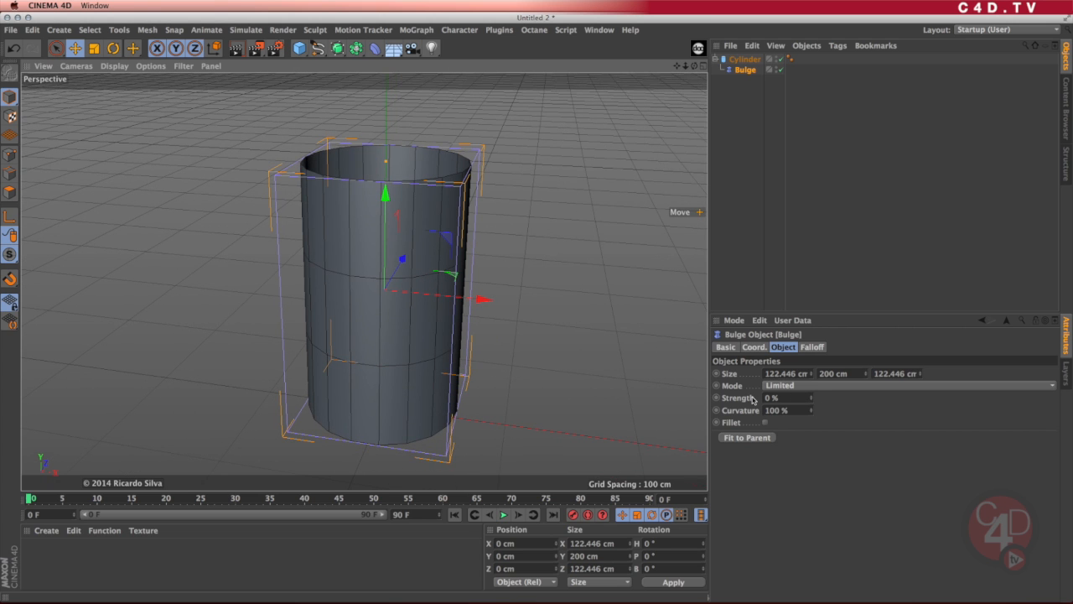
Set the Bulge deformer's strength to 22% to give the cylinder a barrel shape.
left_click_drag(811, 399, 810, 388)
left_click_drag(402, 336, 414, 310, "alt")
middle_click_drag(419, 306, 458, 231, "alt")
left_click_drag(446, 282, 466, 266, "alt")
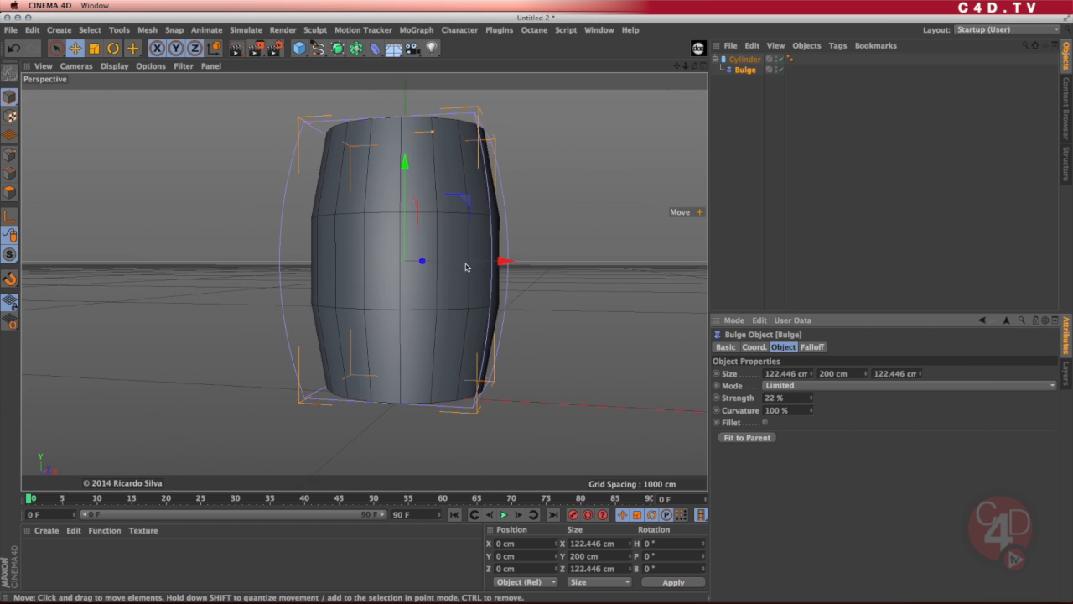
middle_click_drag(466, 292, 439, 311, "alt")
mouse_move(437, 313)
left_mouse_down("alt")
mouse_move(454, 326)
mouse_move(450, 300)
left_mouse_up("alt")
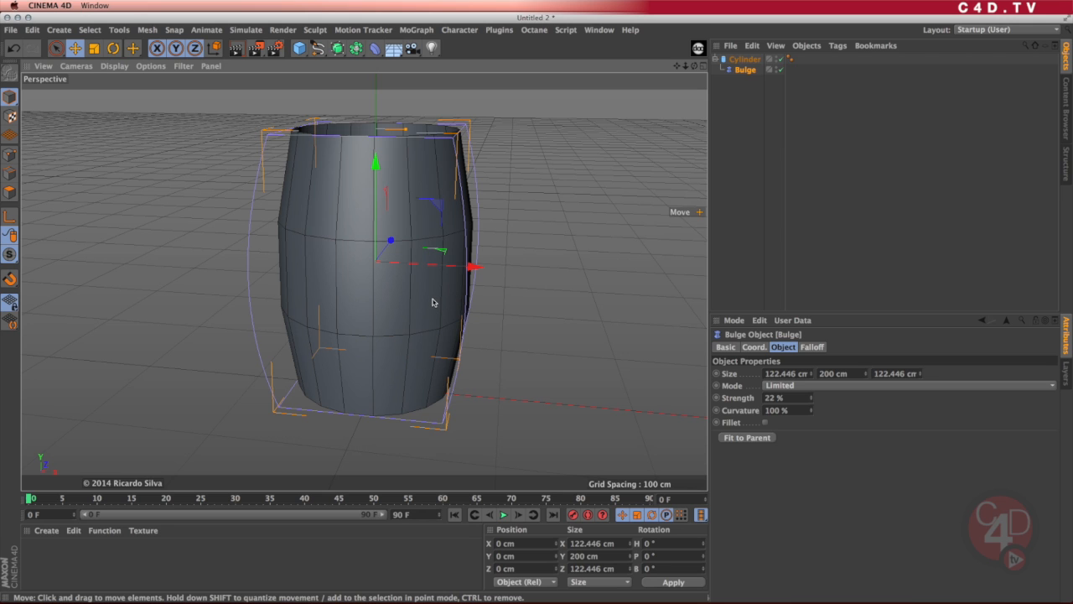
Set the Bulge strength to 50% and compare the shape with Fillet on and off, leaving Fillet off.
left_click(765, 423)
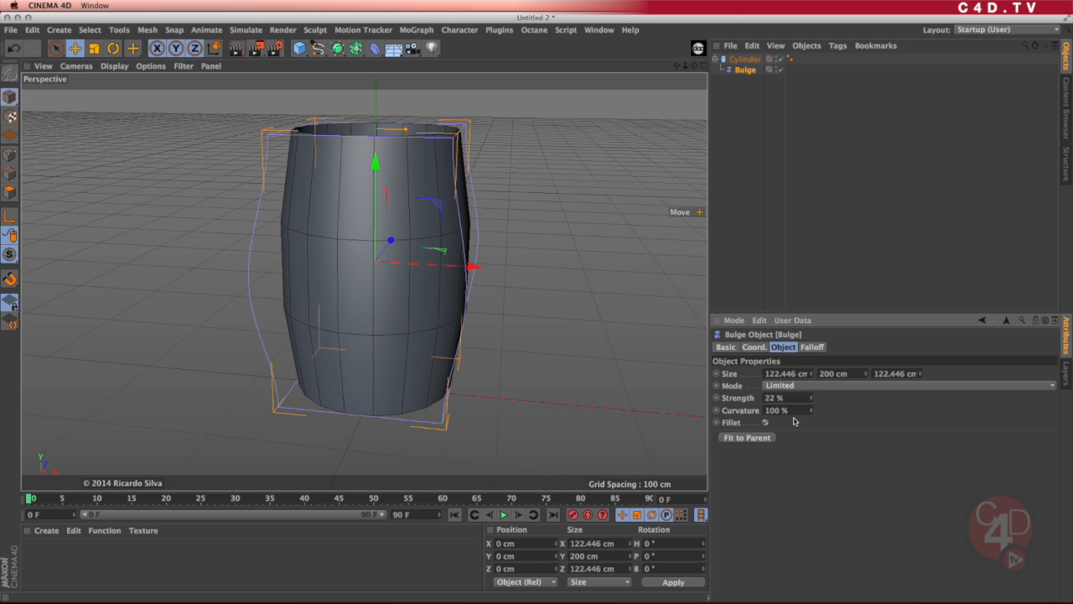
mouse_move(810, 399)
left_mouse_down()
mouse_move(811, 381)
mouse_move(811, 392)
left_mouse_up()
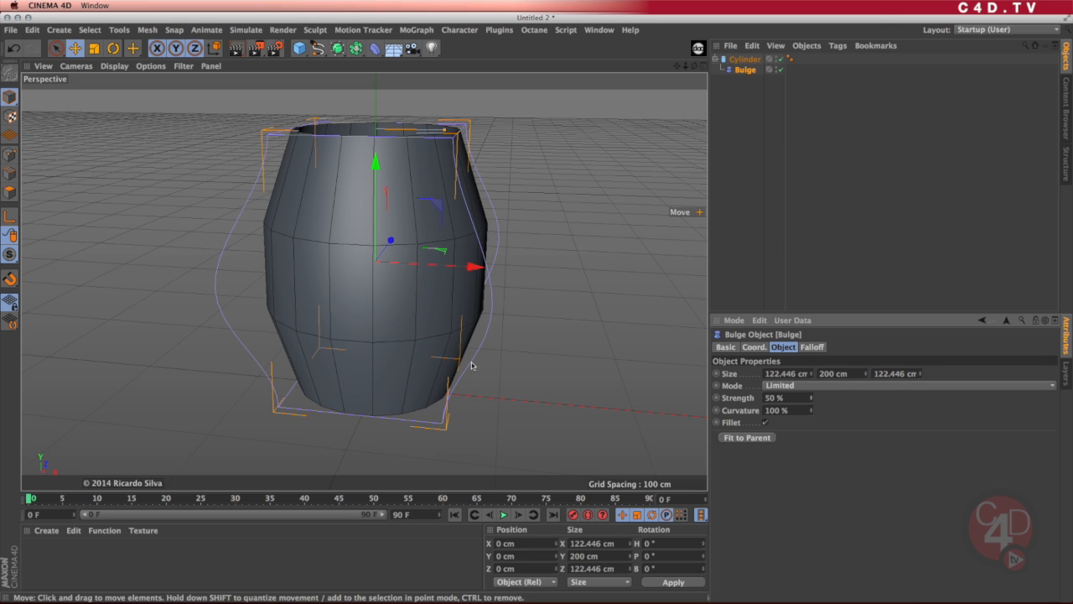
left_click(764, 424)
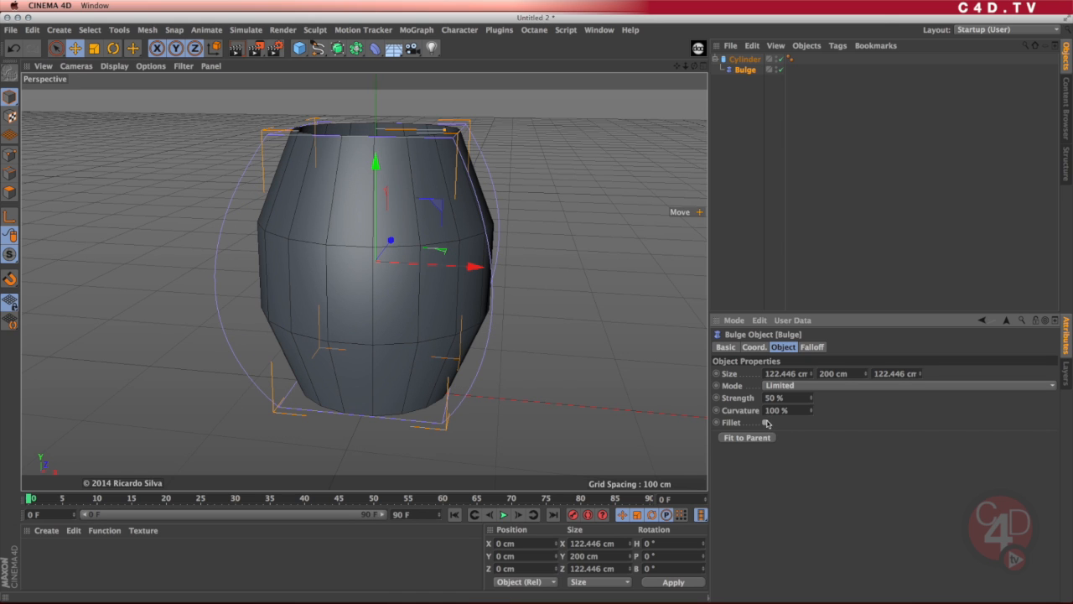
left_click(765, 424)
left_click(764, 423)
left_click(765, 424)
left_click(764, 423)
left_click_drag(436, 377, 434, 377, "alt")
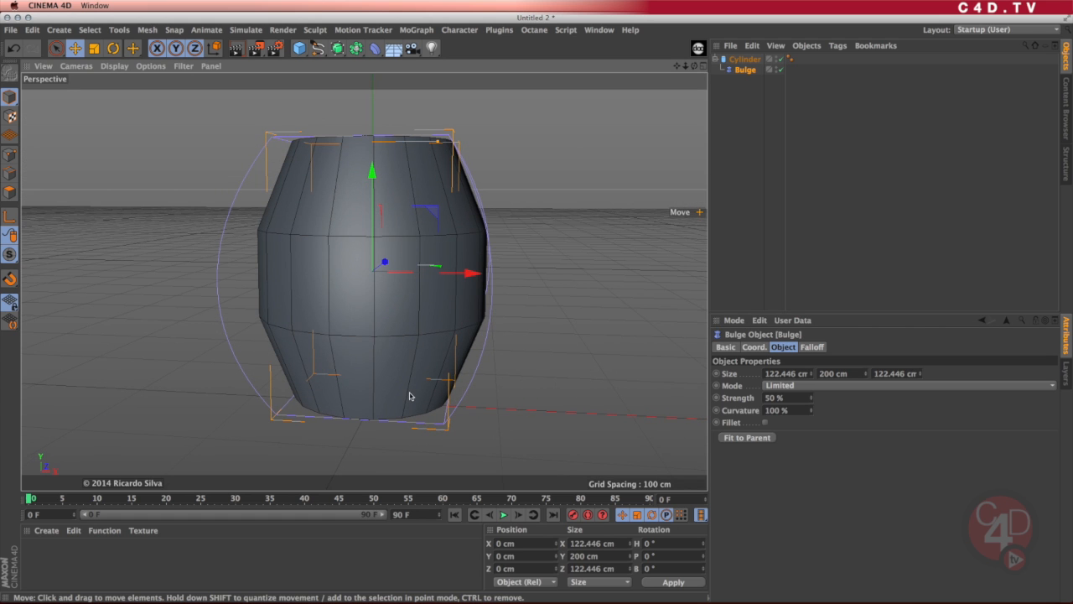
left_click_drag(462, 304, 453, 305, "alt")
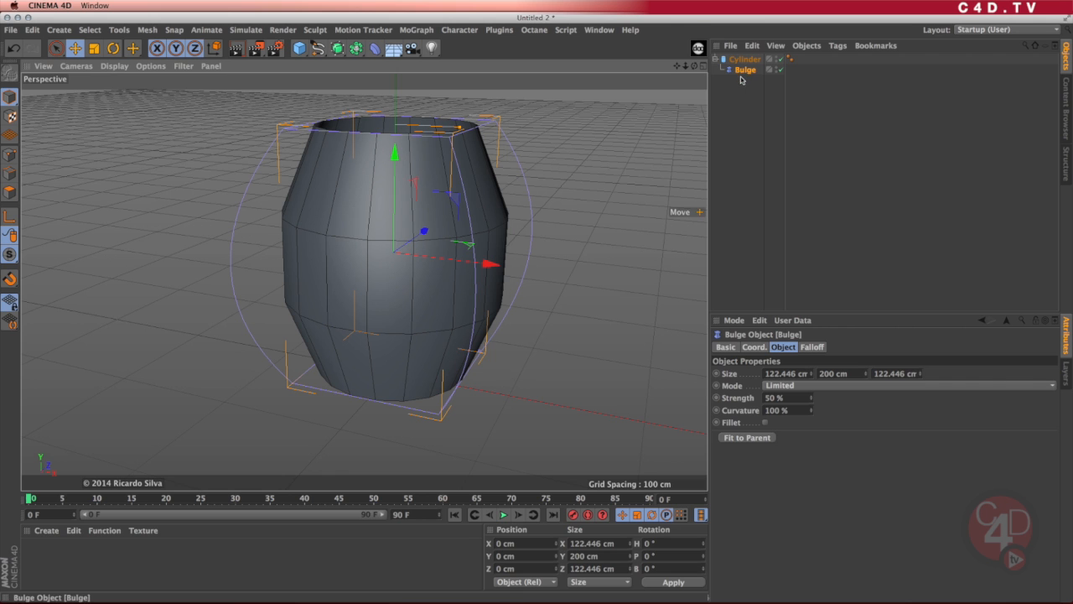
Add a Taper deformer as a child of the cylinder above the Bulge and fit it to its parent.
left_click(374, 48)
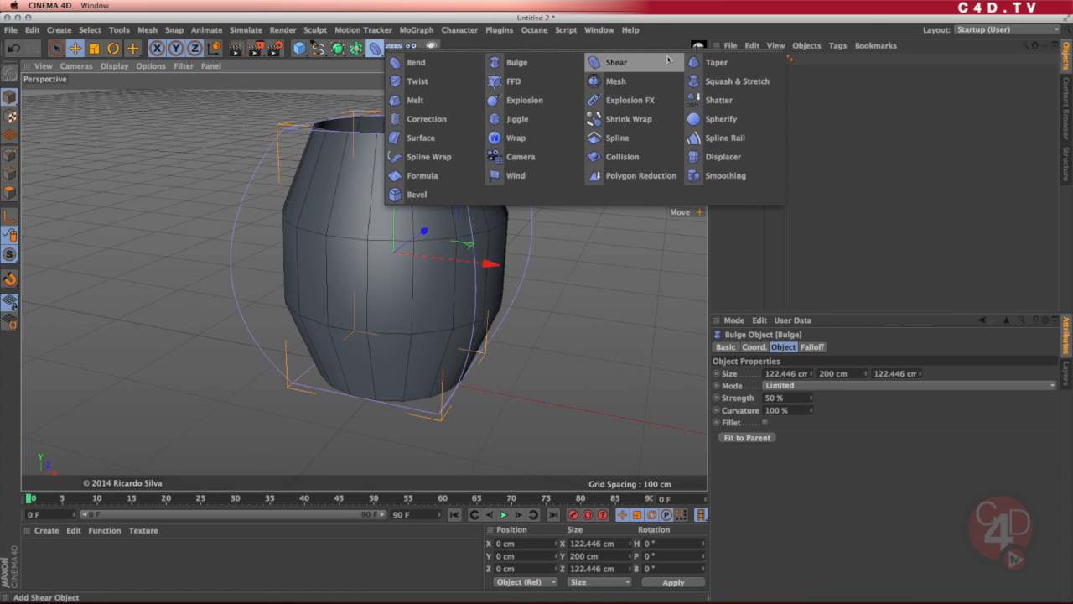
left_click(656, 74)
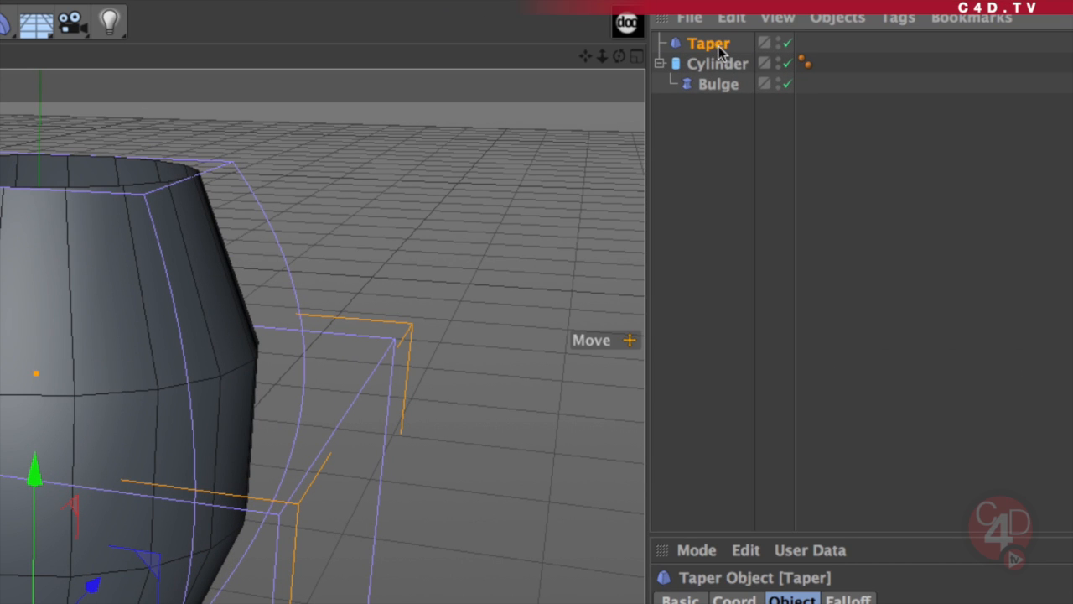
left_click_drag(719, 46, 723, 62)
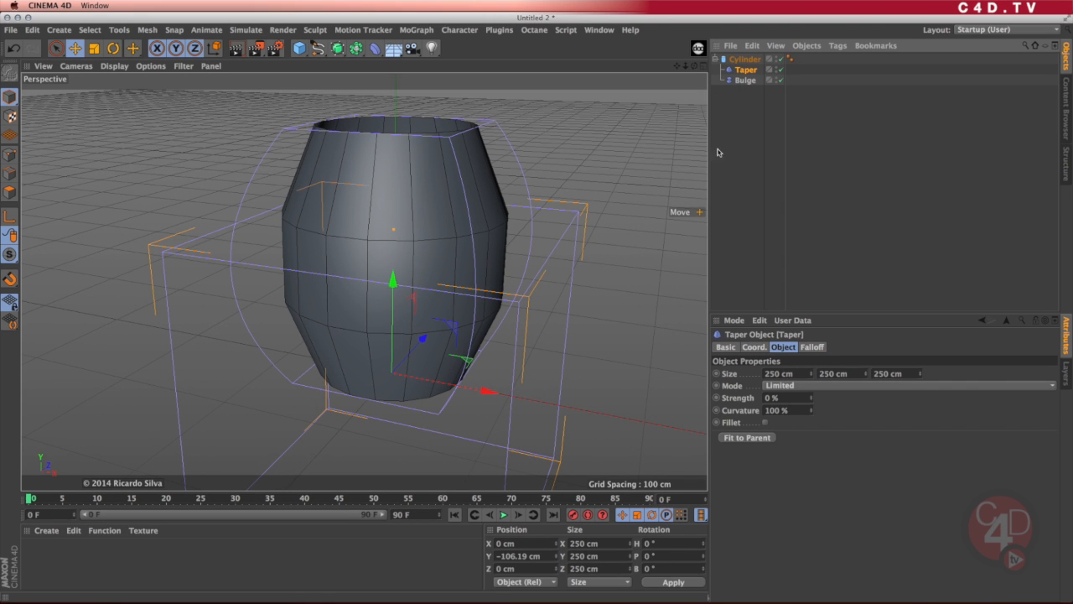
left_click(759, 438)
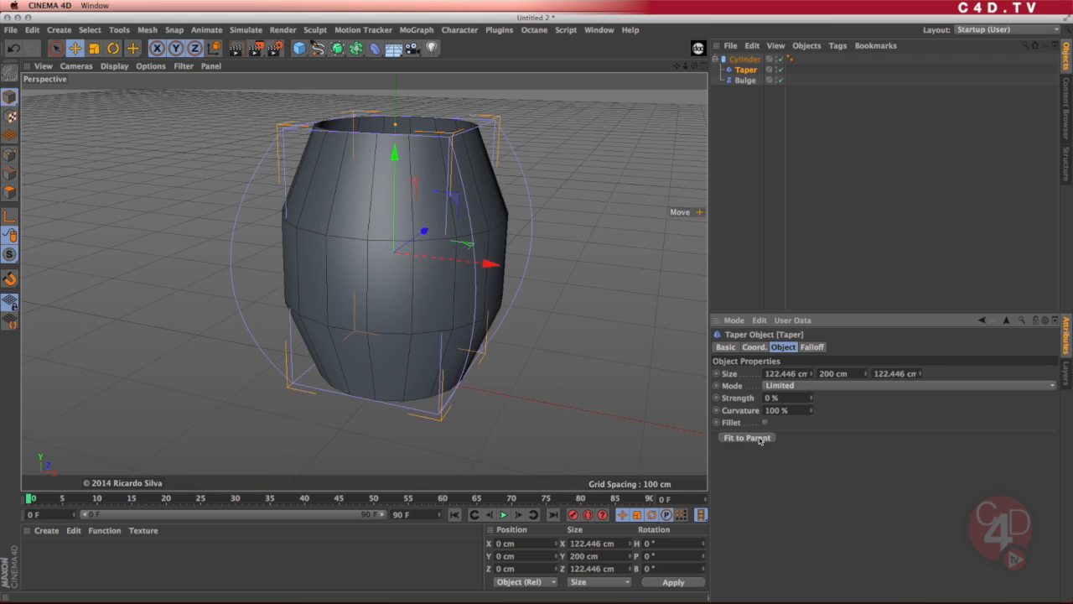
Set the Taper strength to -23% and the Bulge strength to 26% to narrow the barrel toward its base.
mouse_move(813, 399)
left_mouse_down()
mouse_move(817, 392)
mouse_move(811, 408)
left_mouse_up()
left_click_drag(579, 334, 432, 311, "alt")
left_click_drag(483, 275, 433, 287, "alt")
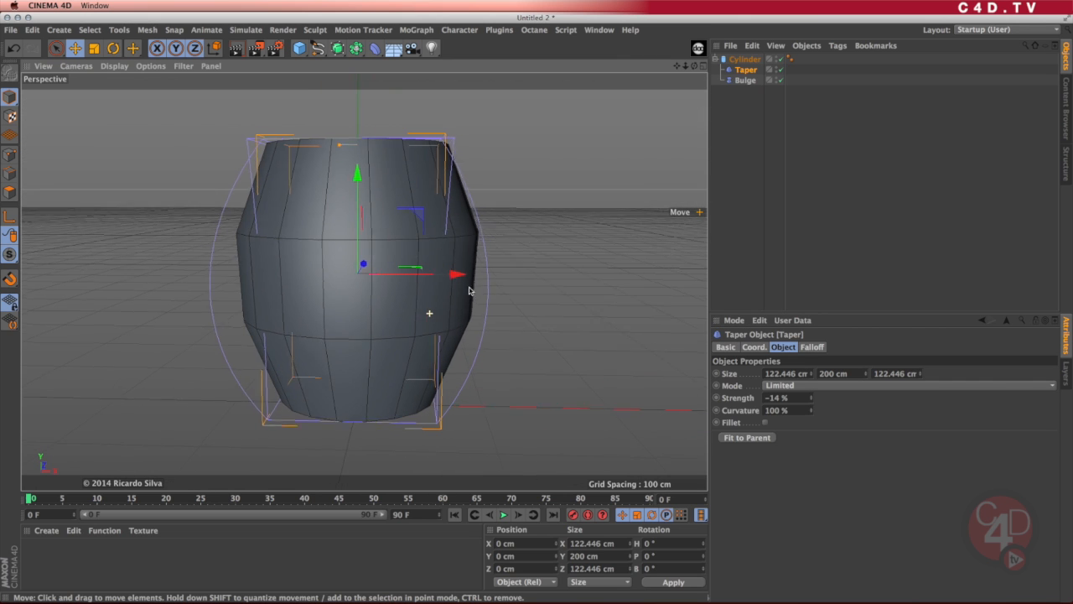
left_click(748, 81)
left_click_drag(811, 401, 807, 414)
left_click(746, 69)
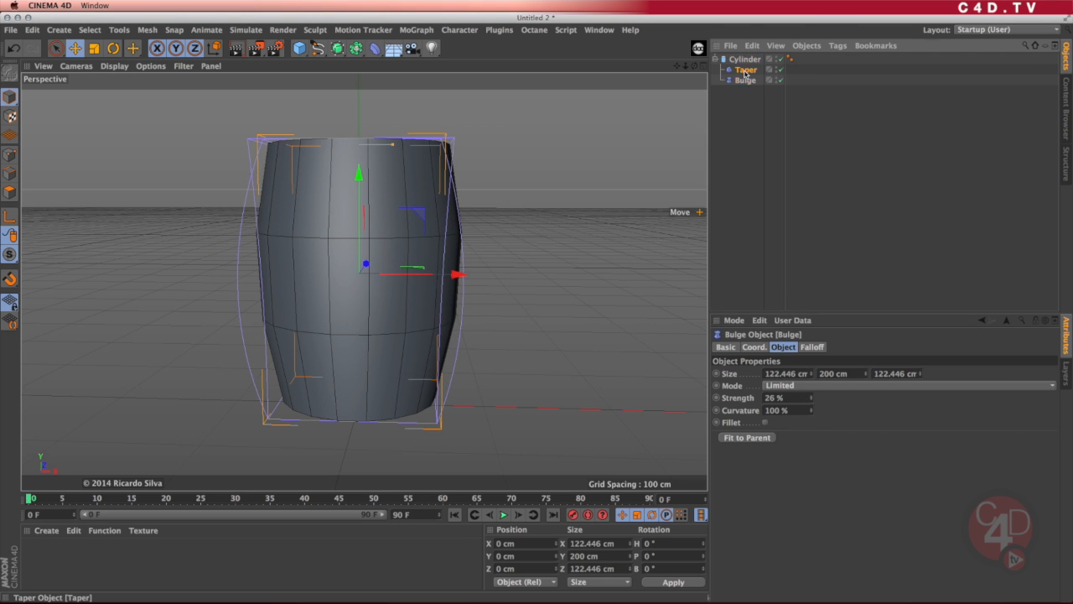
left_click_drag(811, 400, 810, 400)
left_click_drag(412, 227, 455, 316, "alt")
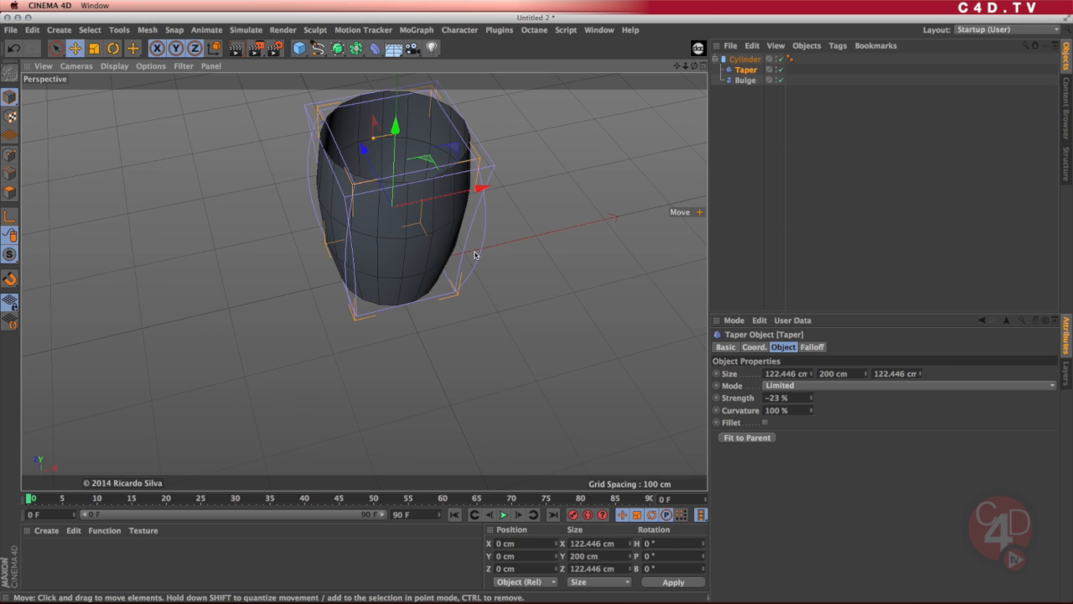
Collapse the Cylinder's hierarchy and examine the tapered barrel's open rim and sides from several angles.
left_click_drag(467, 253, 484, 222, "alt")
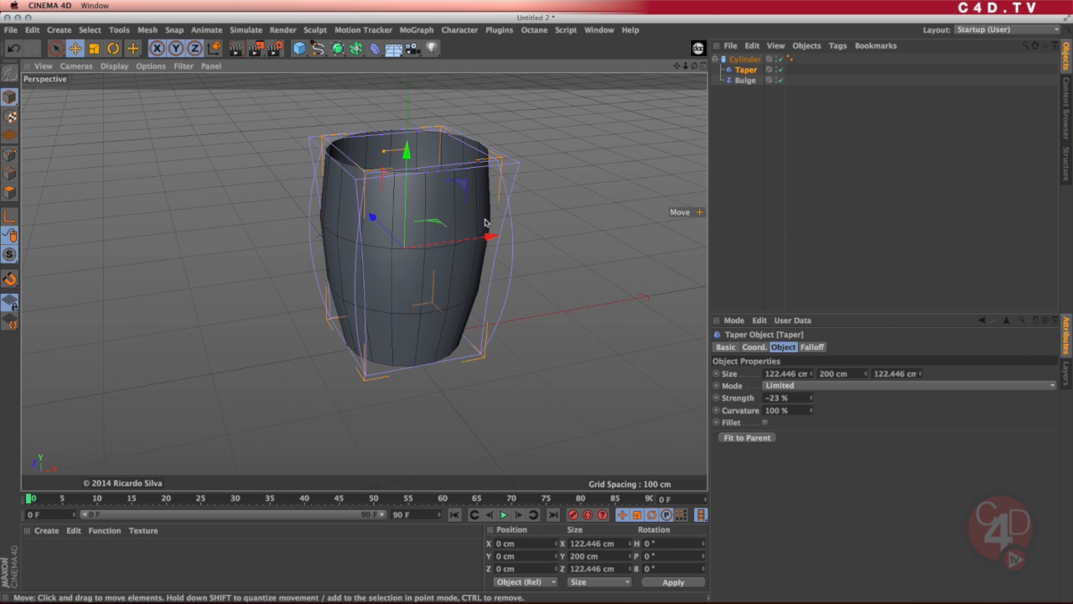
left_click(715, 59)
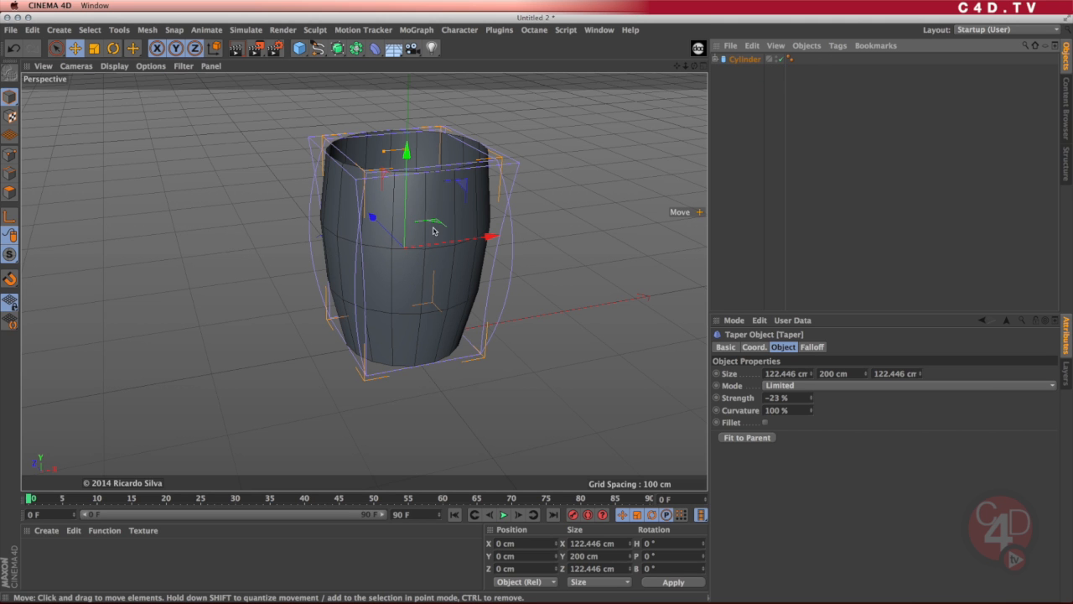
left_click_drag(433, 232, 432, 289, "alt")
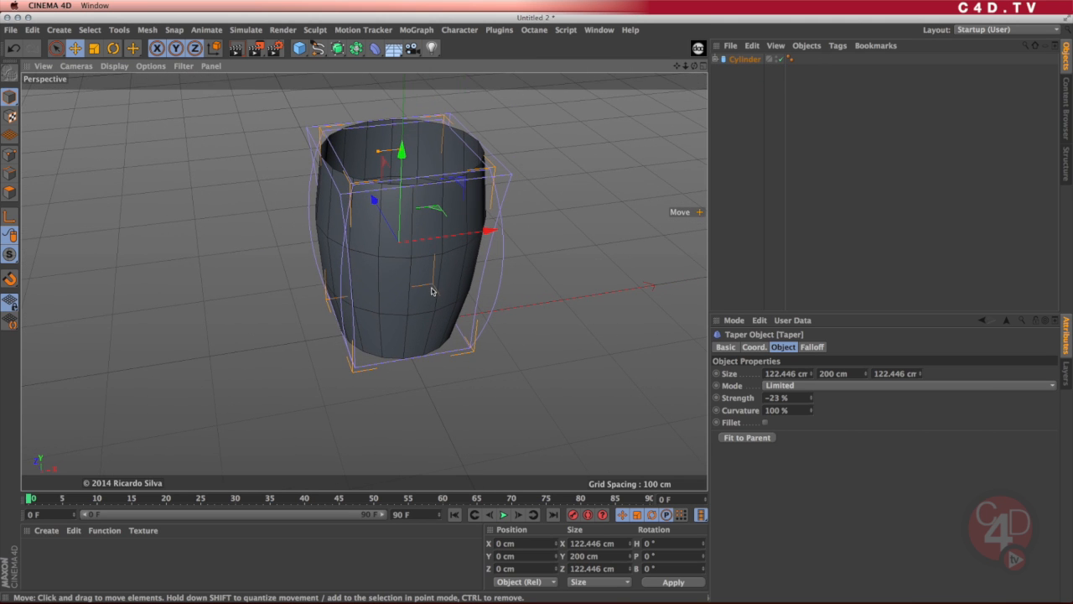
left_click_drag(415, 185, 422, 272, "alt")
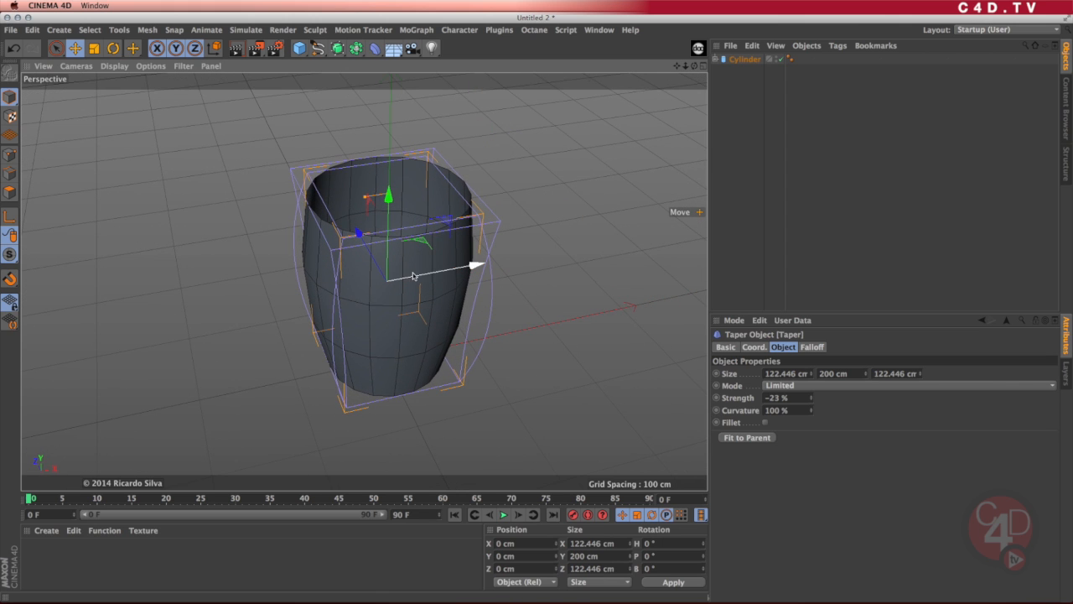
scroll(402, 285, "down", 2)
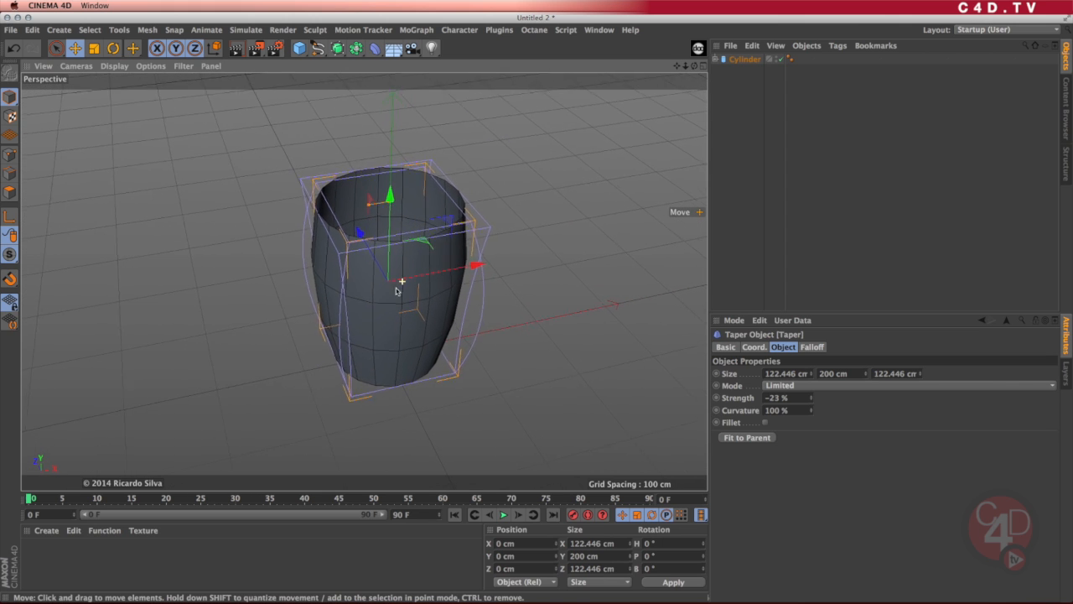
scroll(404, 282, "up", 4)
left_click_drag(395, 294, 416, 284, "alt")
middle_click_drag(415, 284, 439, 270, "alt")
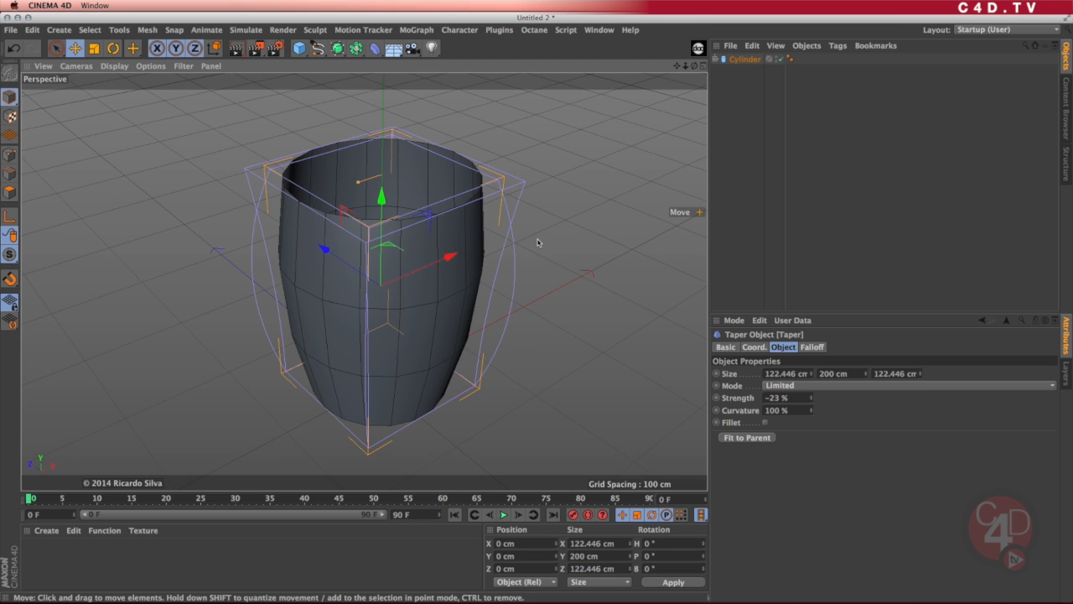
Create a polygon copy of the deformed Cylinder with Current State to Object.
left_click(743, 61)
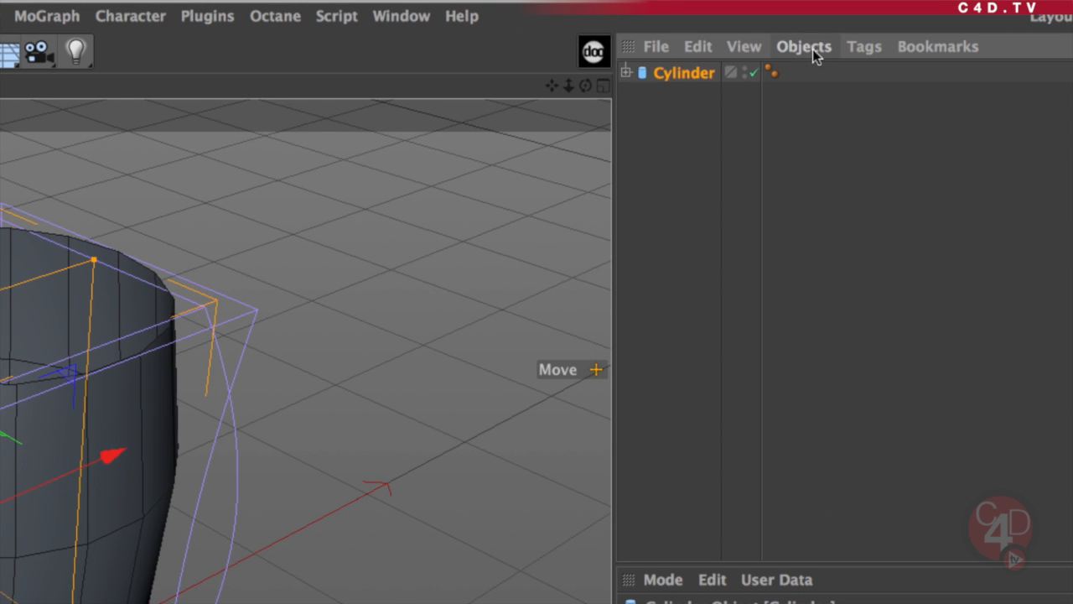
left_click(810, 47)
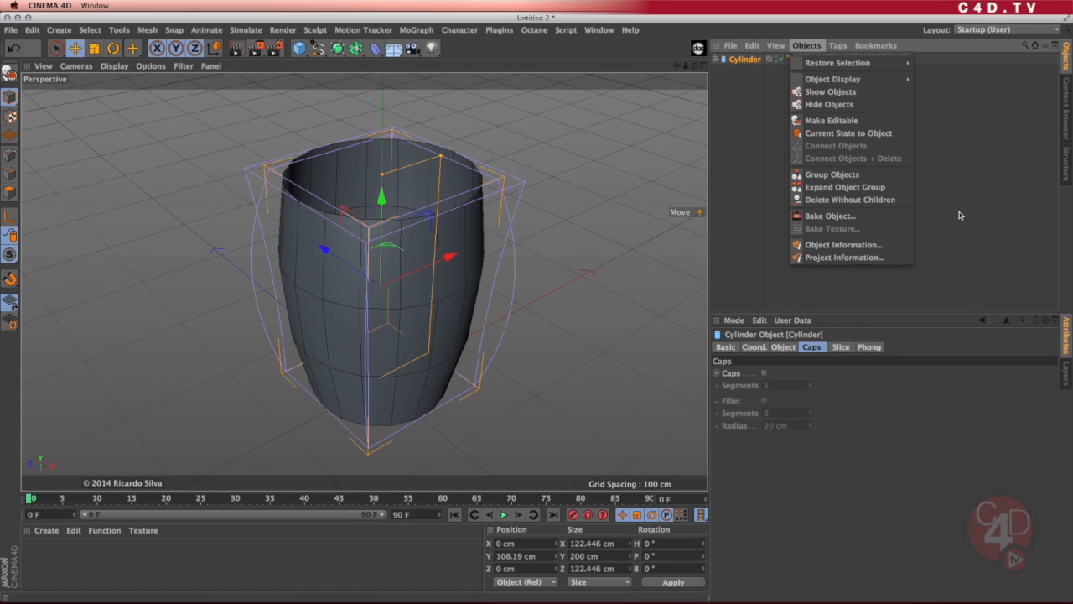
left_click(882, 136)
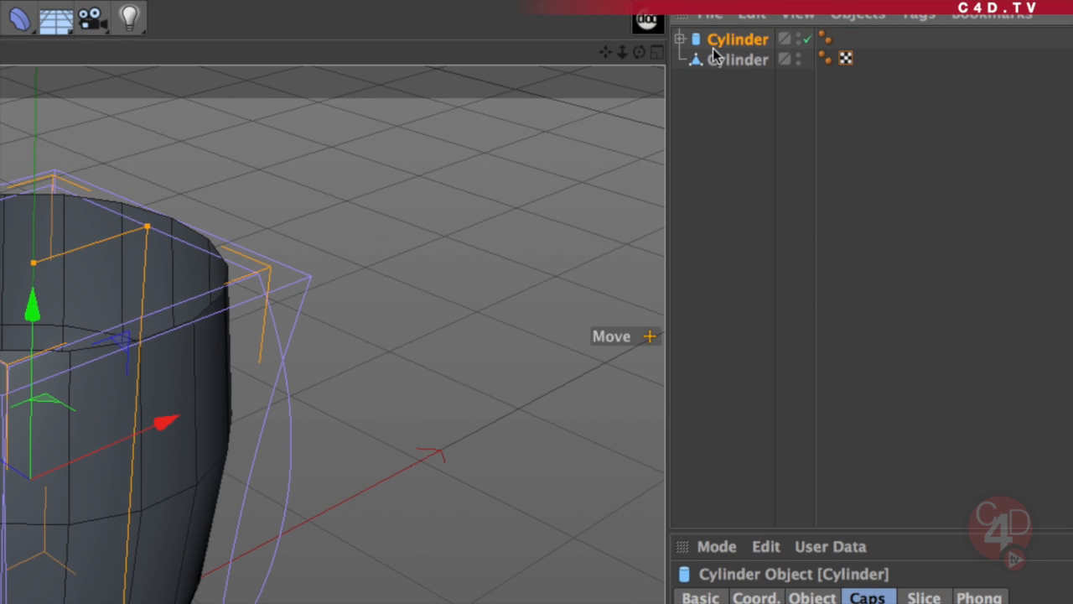
Check which Cylinder holds the Taper and Bulge deformers and hide that original in both the editor and renderer.
left_click(736, 61)
left_click(739, 38)
left_click(680, 38)
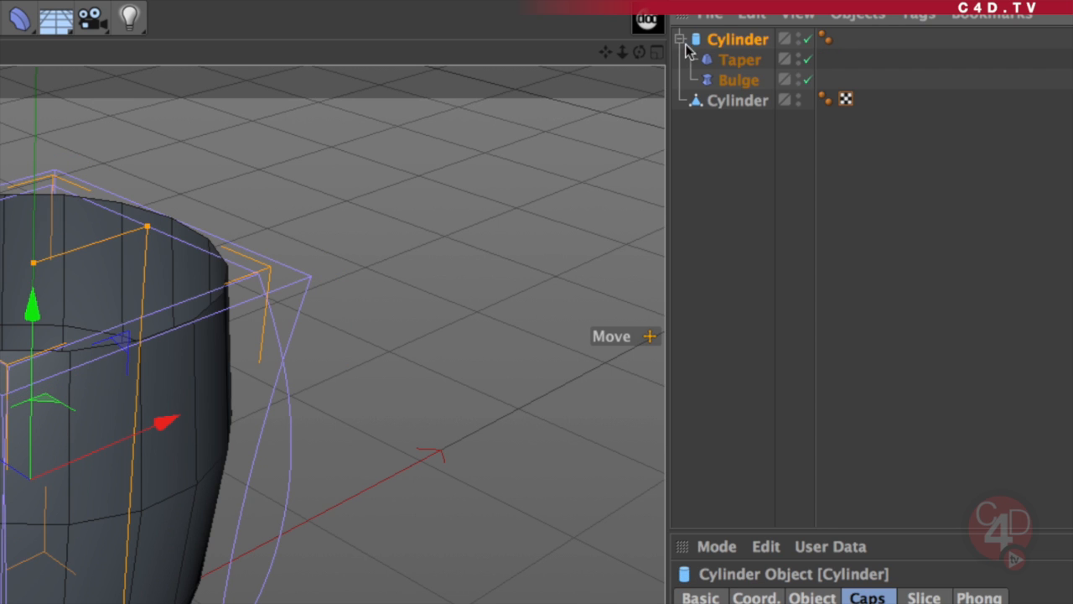
left_click(680, 38)
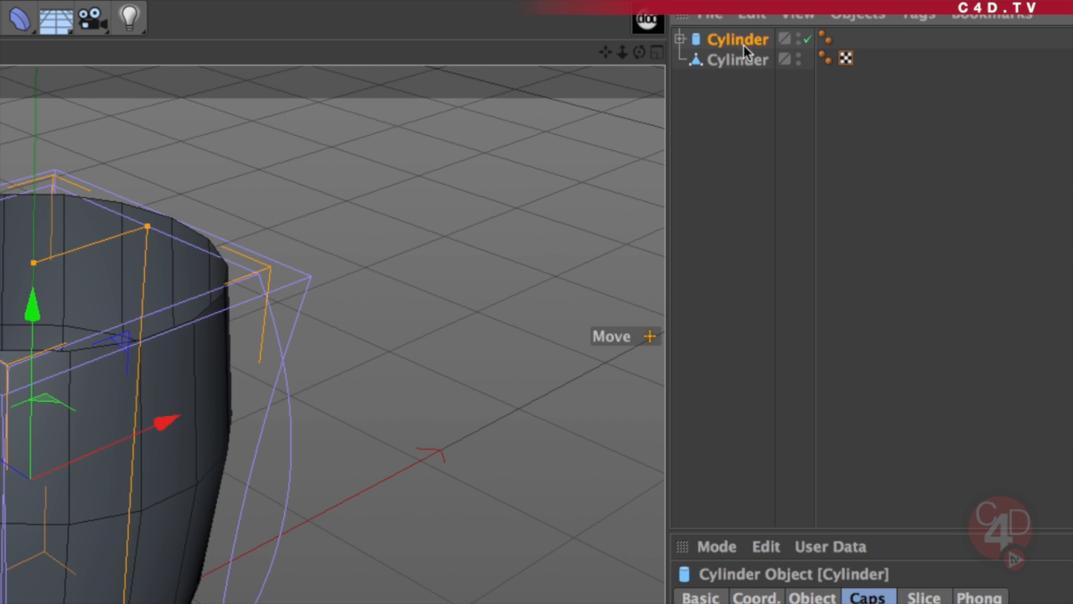
left_click(800, 38)
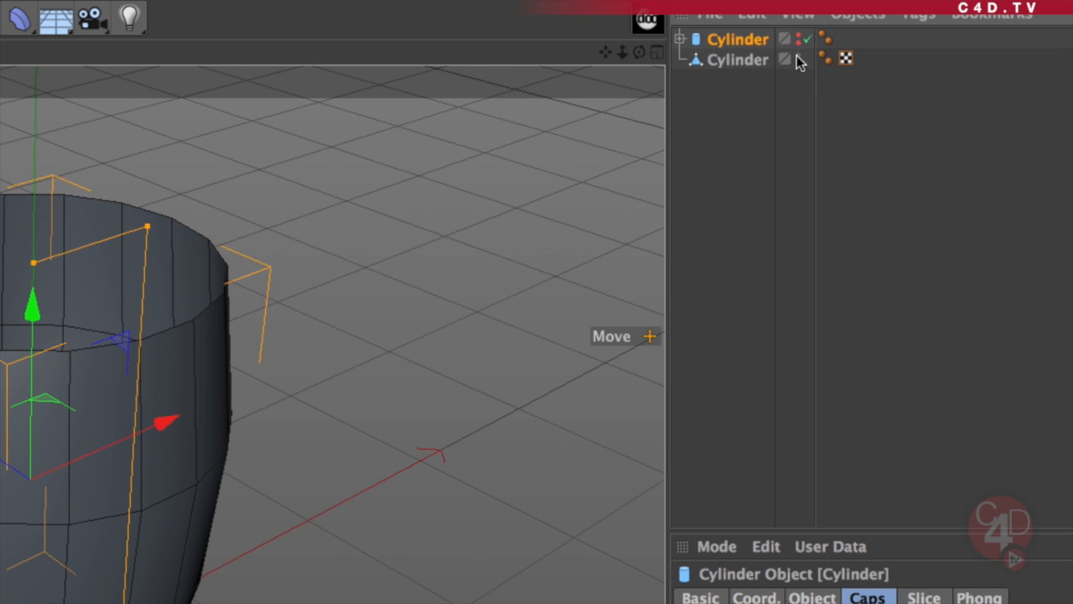
Select the polygon copy of the Cylinder and switch to edge mode with its base opening in view.
left_click(736, 62)
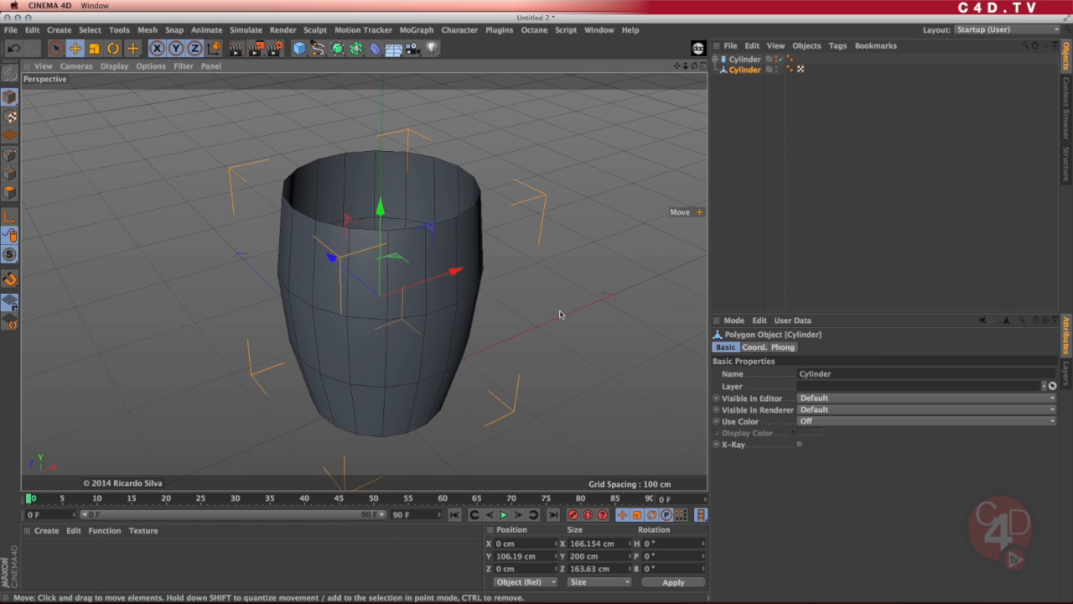
left_click_drag(398, 323, 479, 297, "alt")
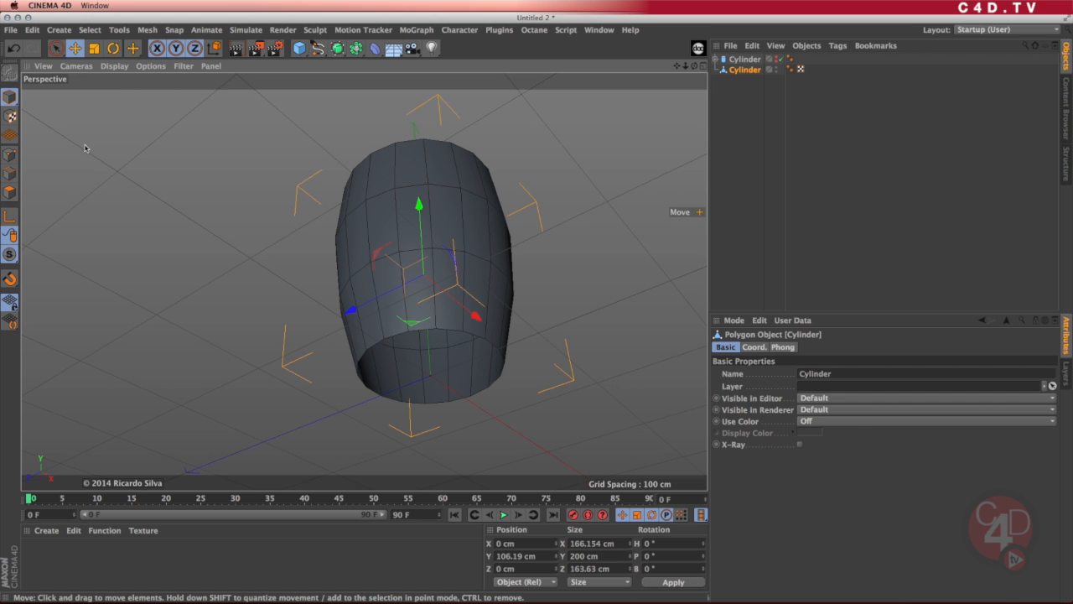
left_click(10, 171)
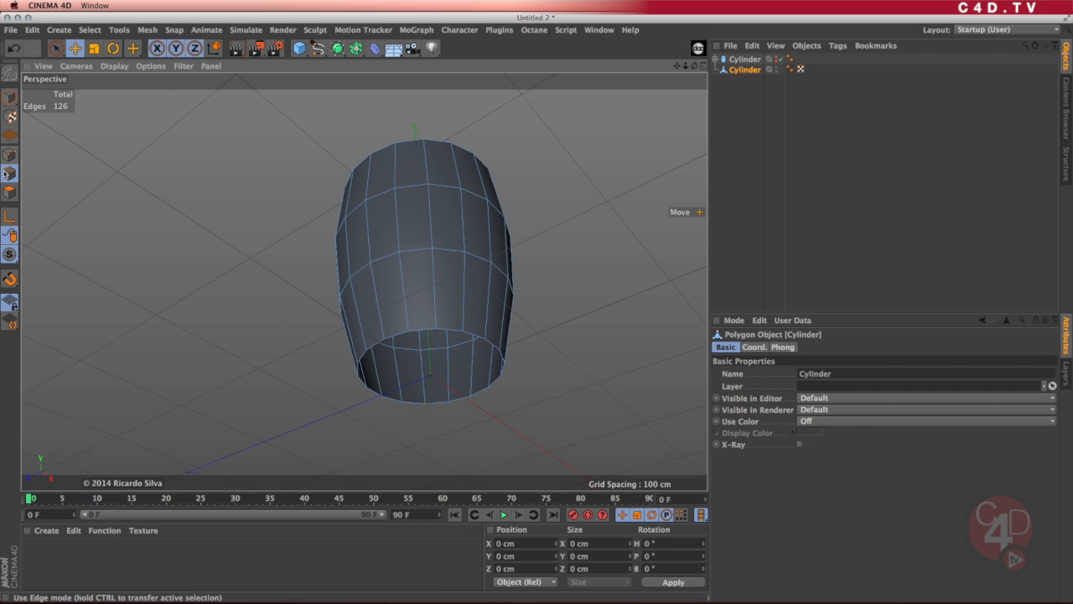
left_click_drag(402, 295, 441, 261, "alt")
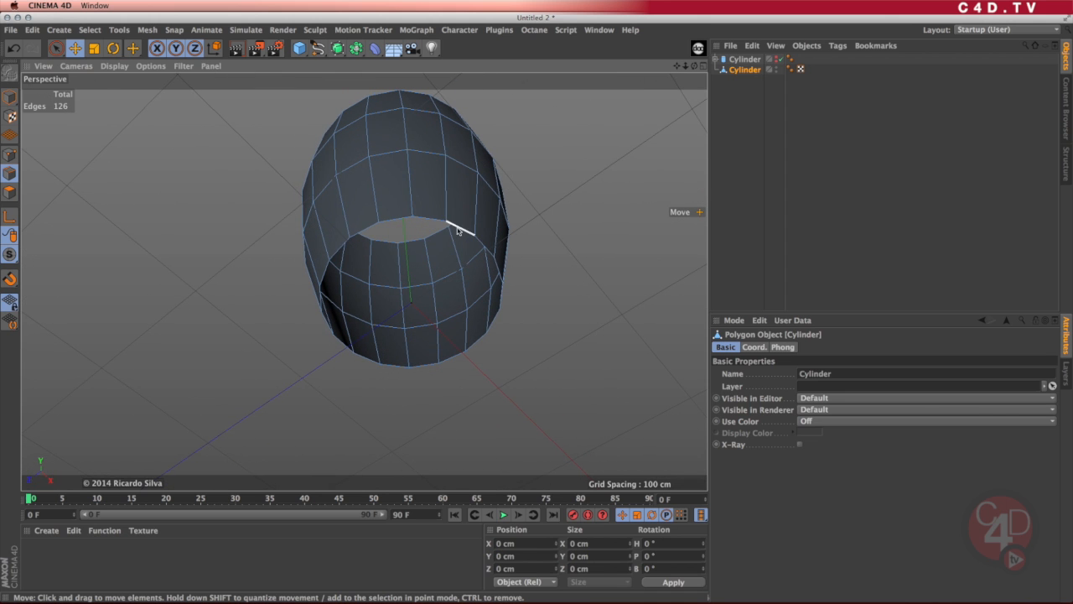
Select four neighbouring edges of the base opening one at a time.
left_click(457, 230)
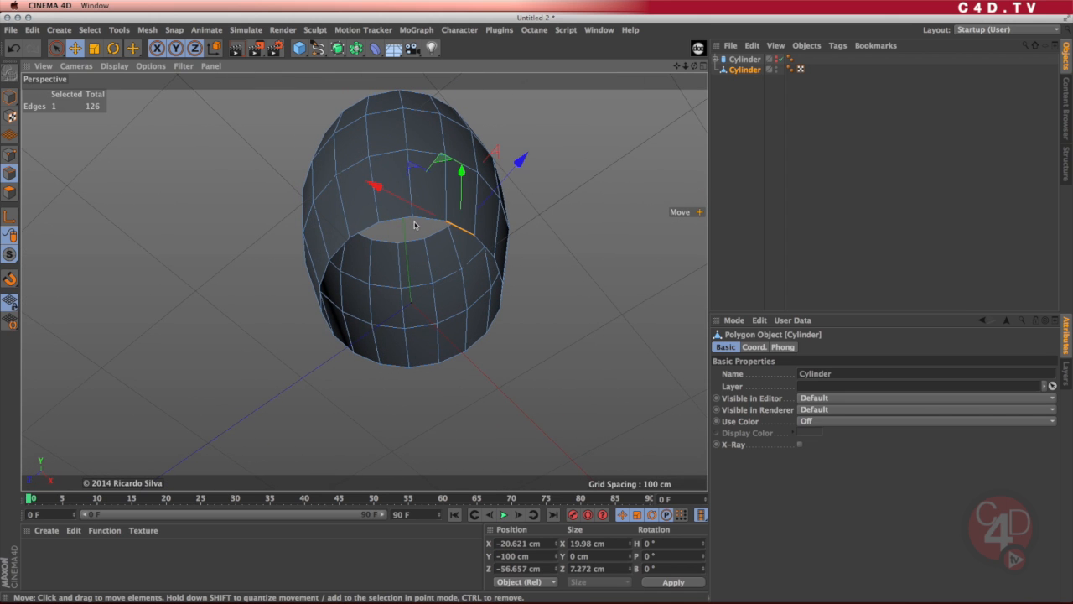
left_click(417, 221, "shift")
left_click(394, 224, "shift")
left_click(369, 232, "shift")
left_click_drag(428, 256, 423, 269, "alt")
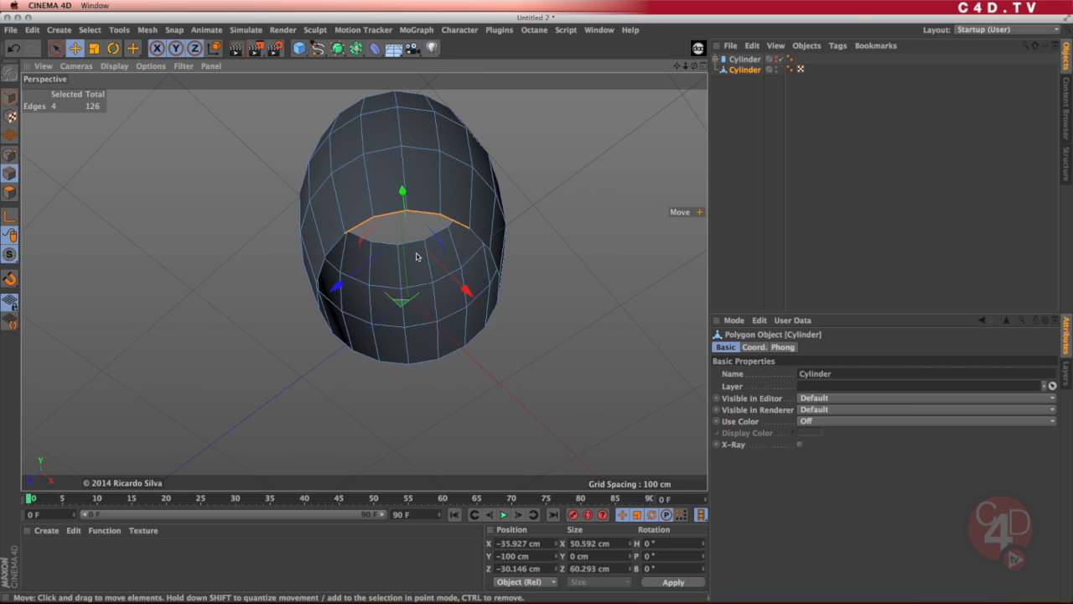
Select the complete edge loop around the base opening with Loop Selection.
key("u")
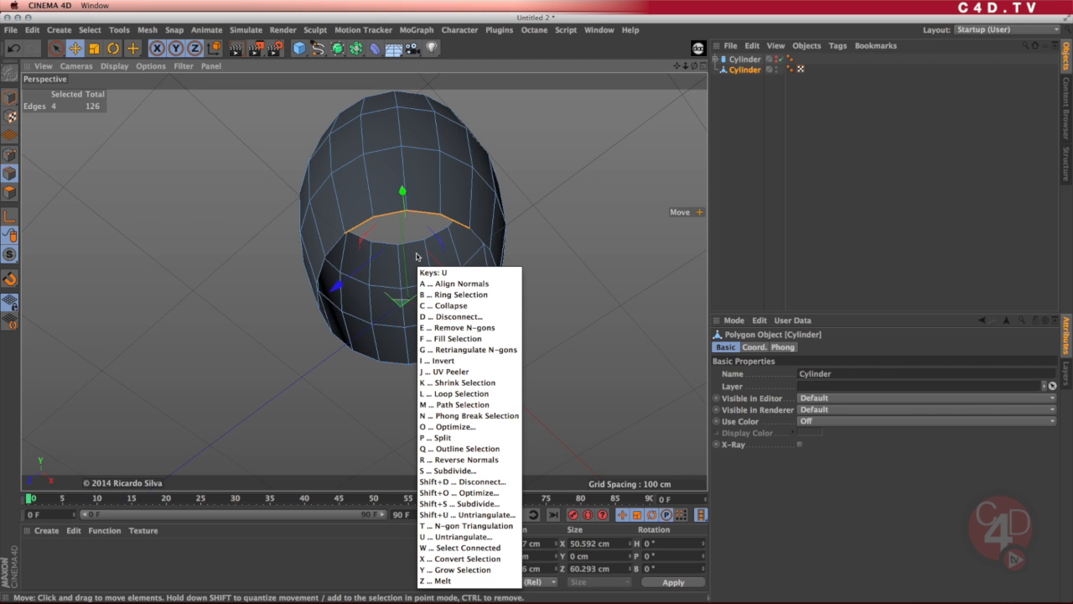
key("l")
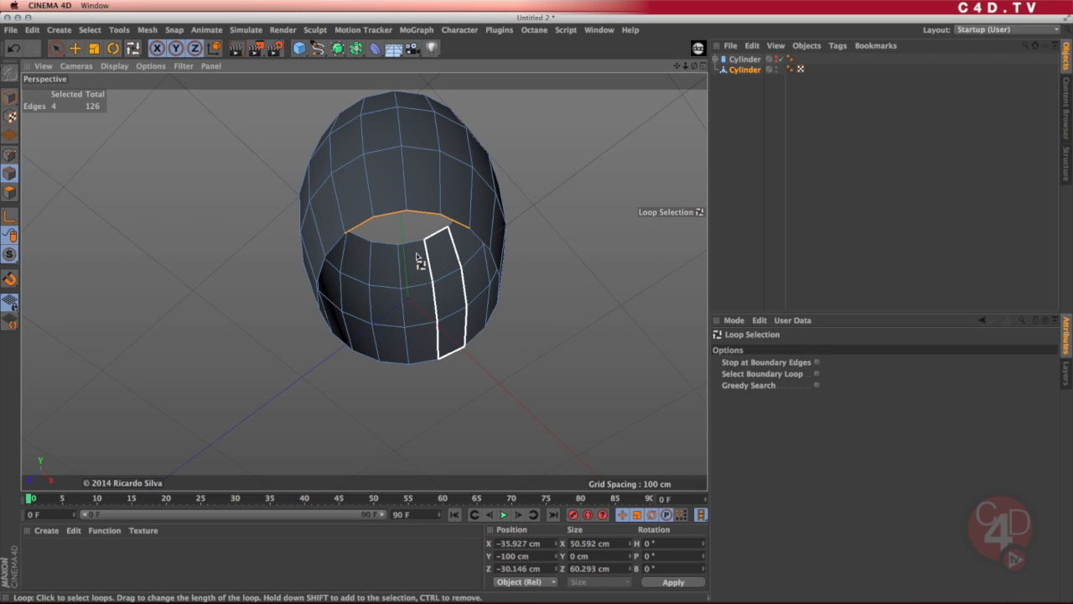
left_click(427, 226)
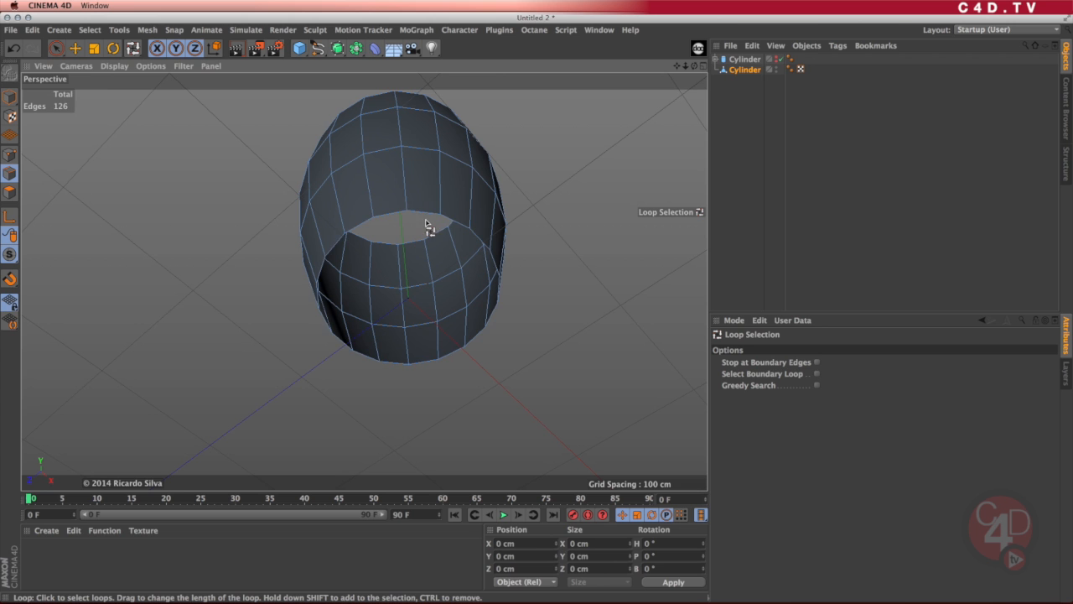
left_click(428, 222)
left_click_drag(489, 267, 371, 270, "alt")
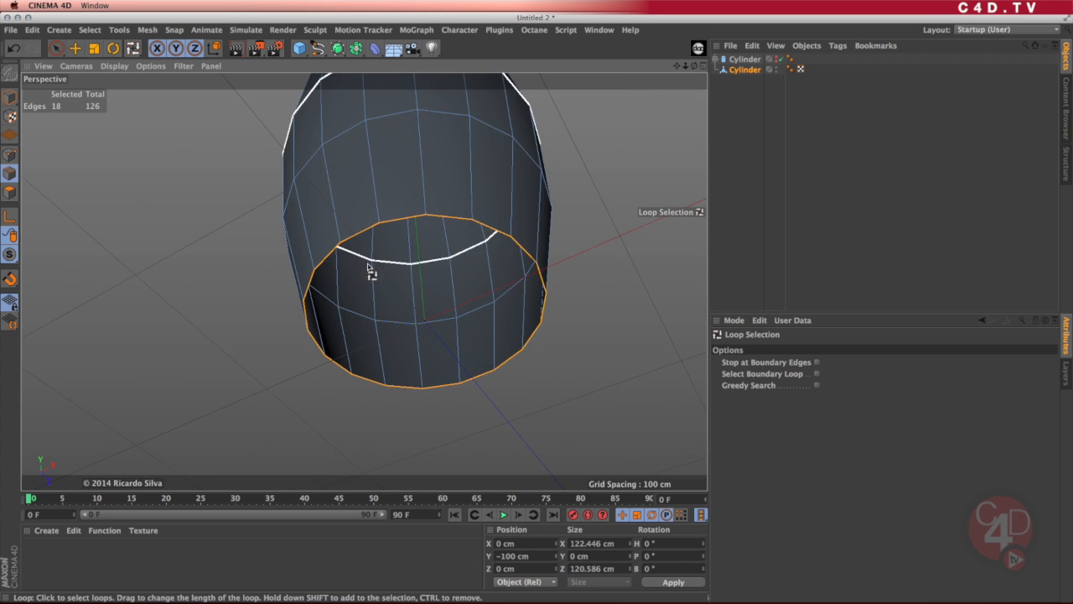
Extrude the base edge loop inward by scaling a copy of it to about 105 cm wide, undoing a plain scale first.
left_click(95, 49)
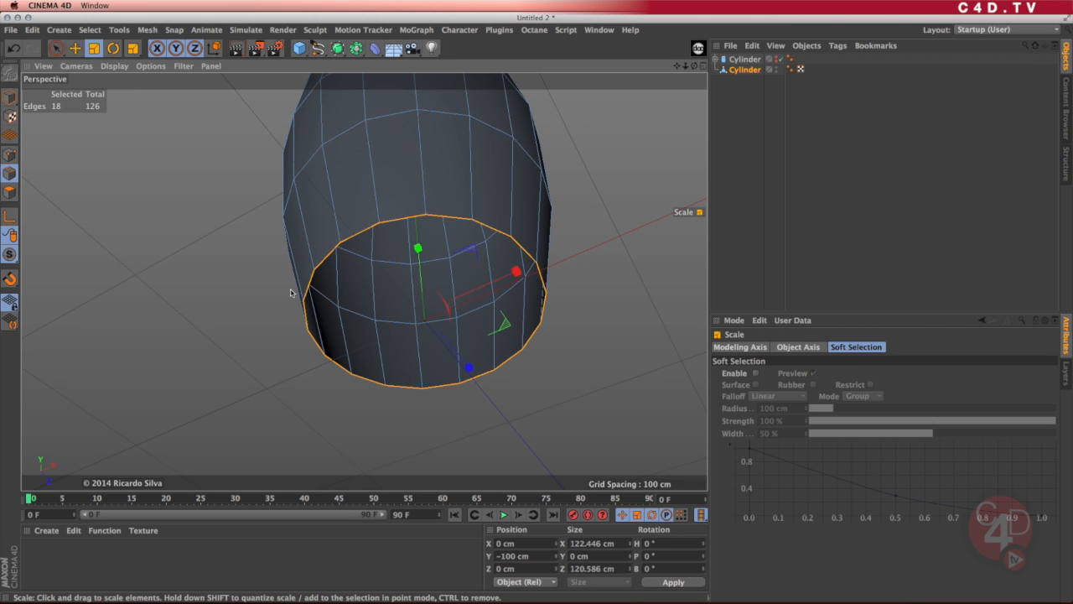
left_click_drag(379, 286, 557, 233, "alt")
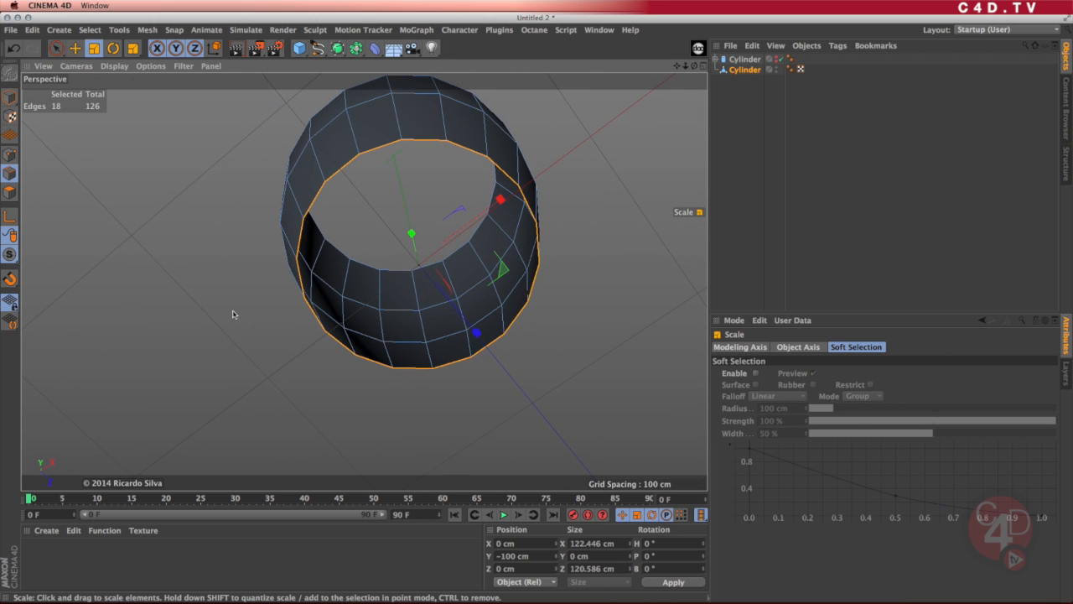
left_click_drag(225, 226, 154, 322)
key("ctrl+z")
left_click_drag(209, 201, 172, 240, "ctrl")
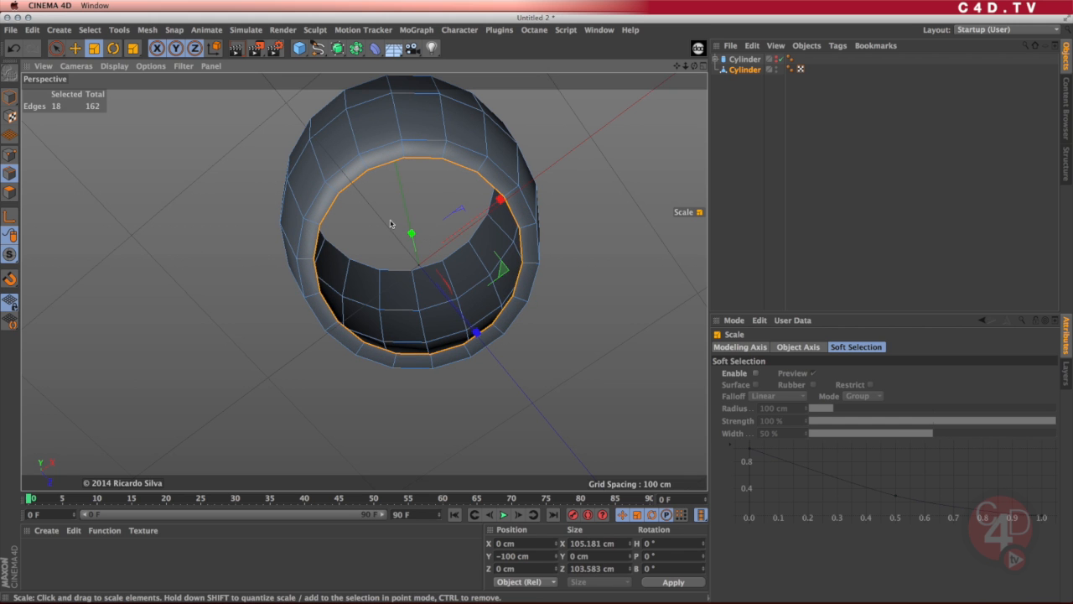
Move the new inner edge loop down to a Y position of about -103.9 cm.
scroll(390, 228, "up", 3)
left_click_drag(422, 204, 590, 211, "alt")
scroll(581, 285, "down", 2)
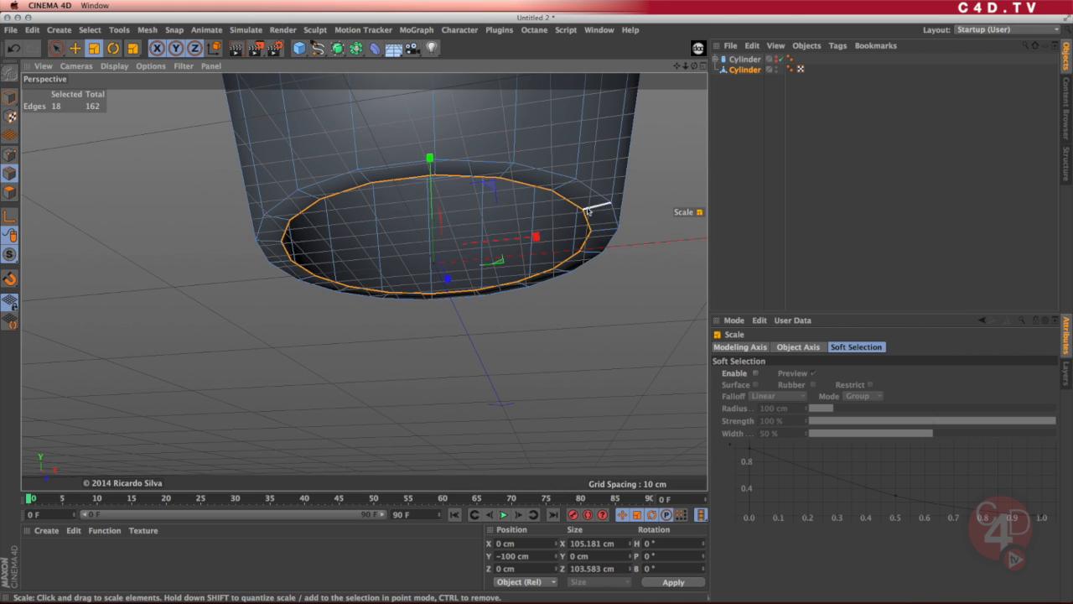
left_click_drag(533, 210, 429, 218, "alt")
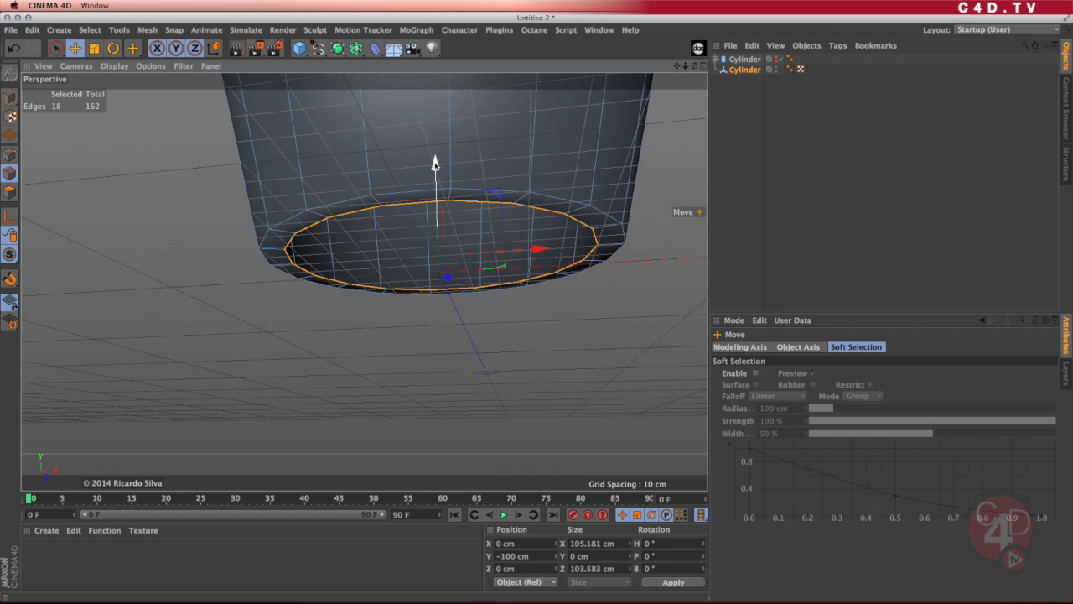
left_click_drag(435, 163, 436, 178)
left_click_drag(457, 298, 483, 303, "alt")
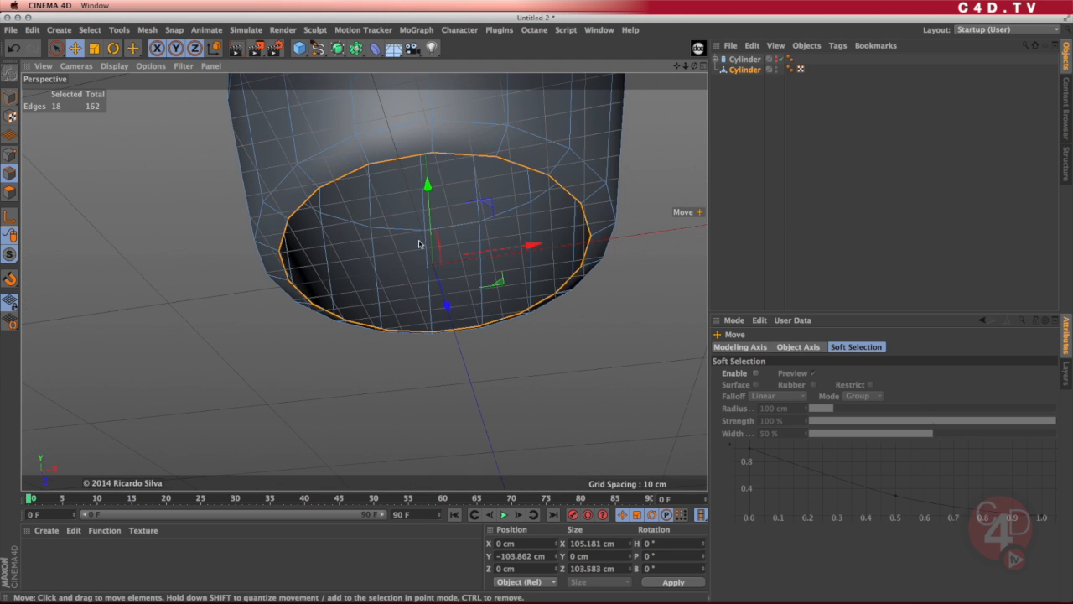
Extrude the base loop inward again to about 50 cm wide and lower it to a Y position of about -104.8 cm.
left_click(94, 48)
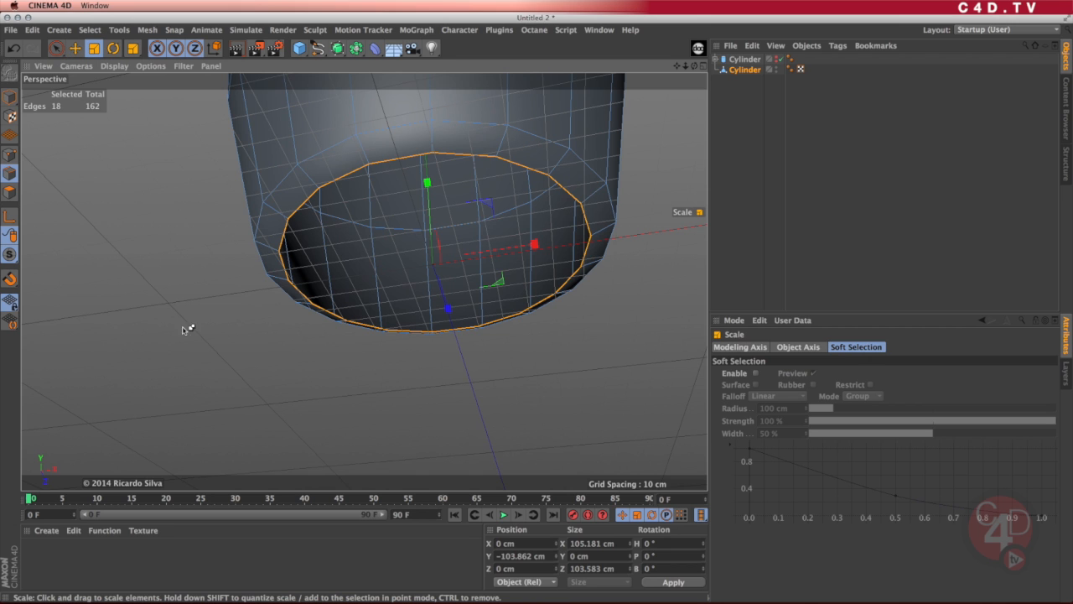
left_click_drag(203, 283, 97, 443)
left_click_drag(418, 283, 522, 306, "alt")
left_click(74, 50)
left_click_drag(436, 166, 436, 172)
left_click_drag(447, 257, 498, 307, "alt")
right_click_drag(461, 330, 506, 321, "alt")
middle_click_drag(506, 321, 509, 329, "alt")
left_click_drag(522, 321, 553, 299, "alt")
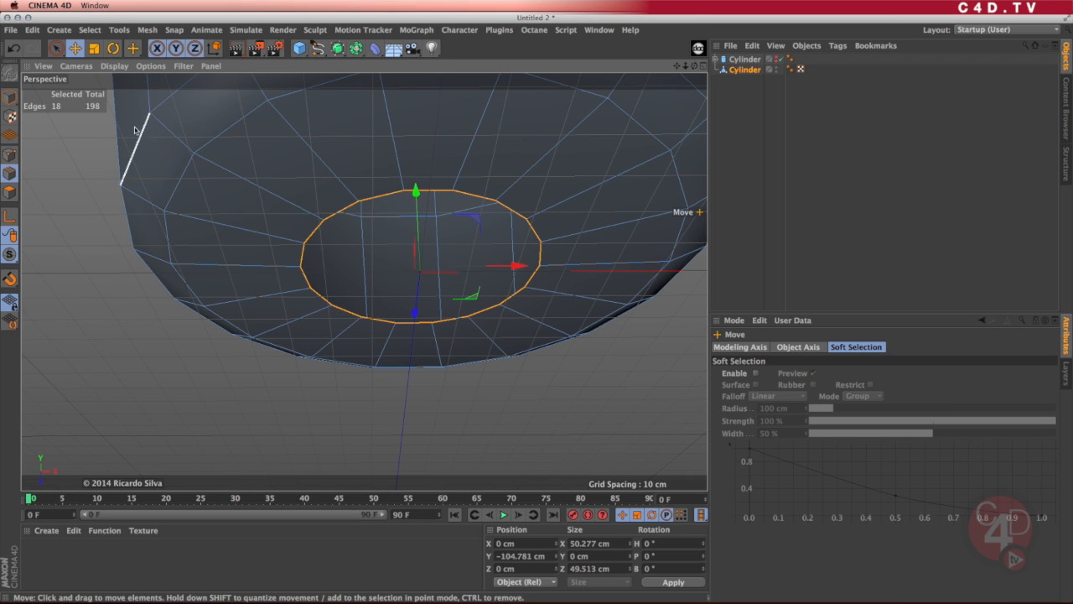
Clear the edge selection and fill the round opening in the base with Close Polygon Hole.
left_click(54, 50)
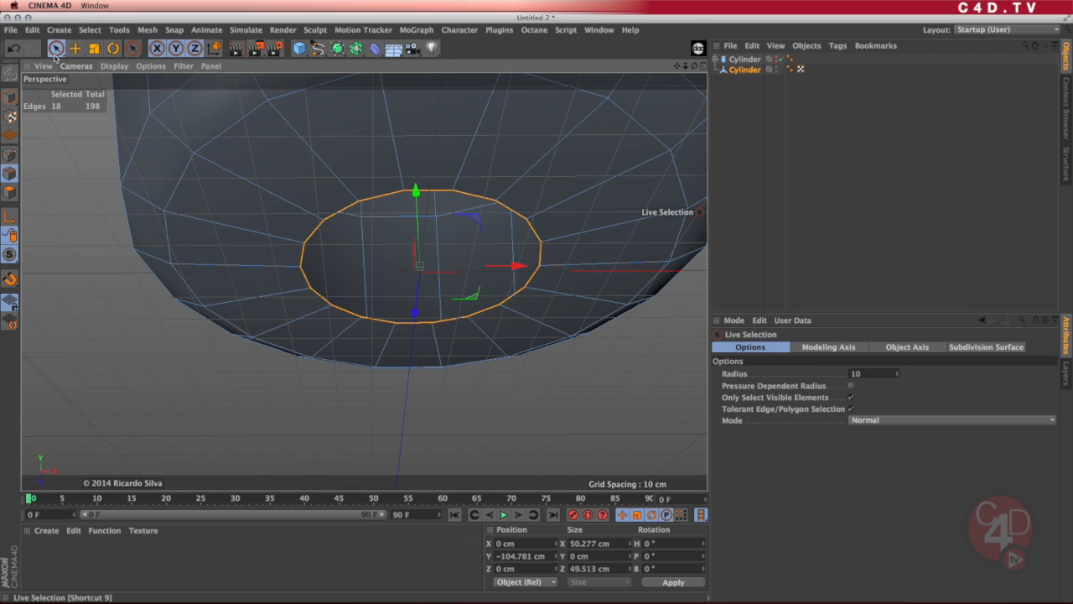
left_click(205, 381)
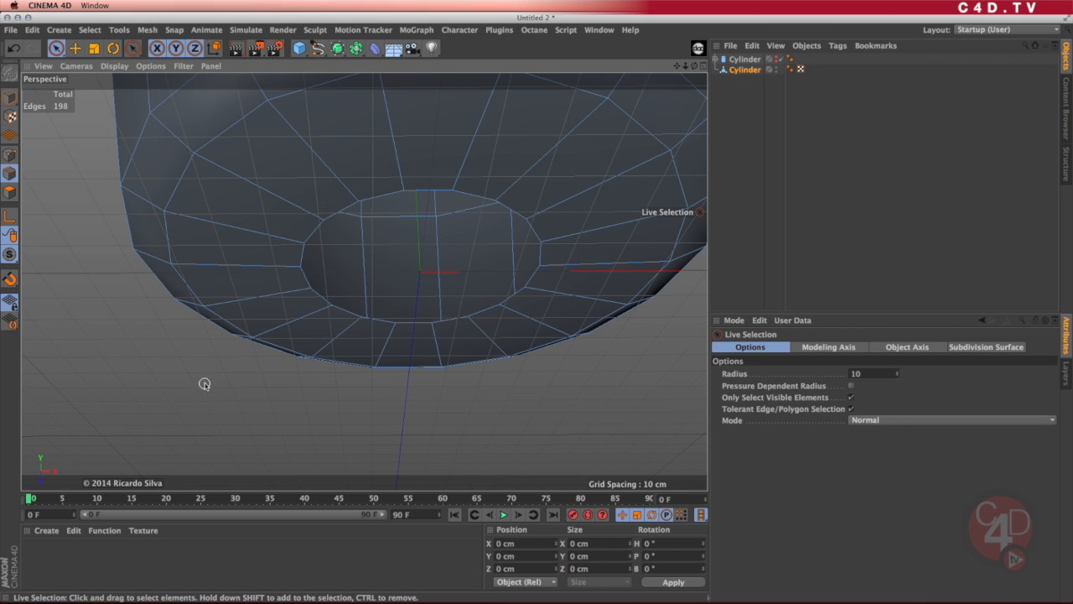
left_click_drag(233, 392, 238, 394, "alt")
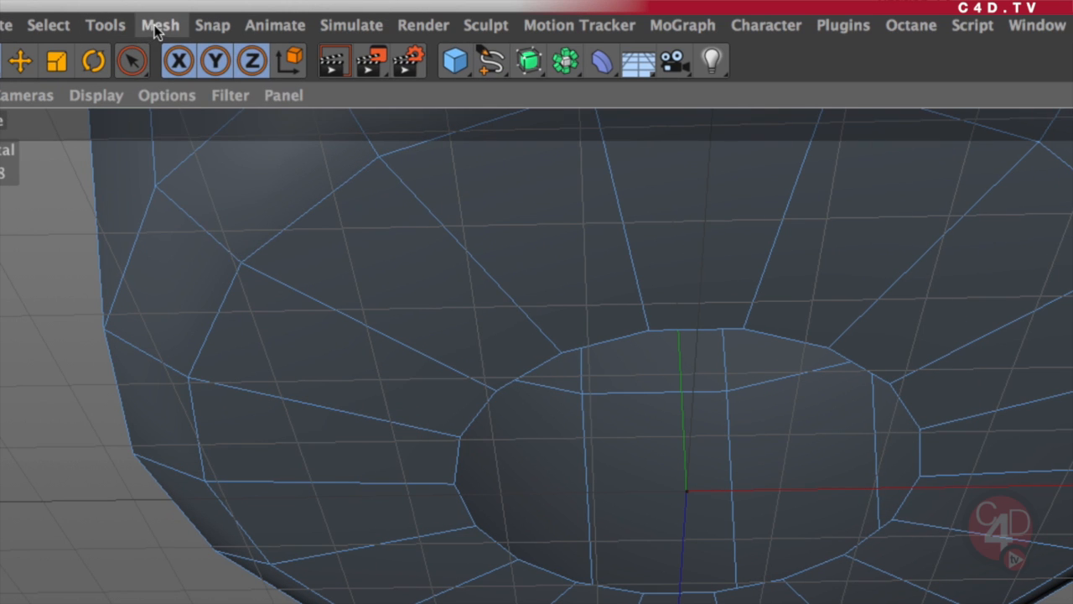
left_click(146, 30)
mouse_move(186, 116)
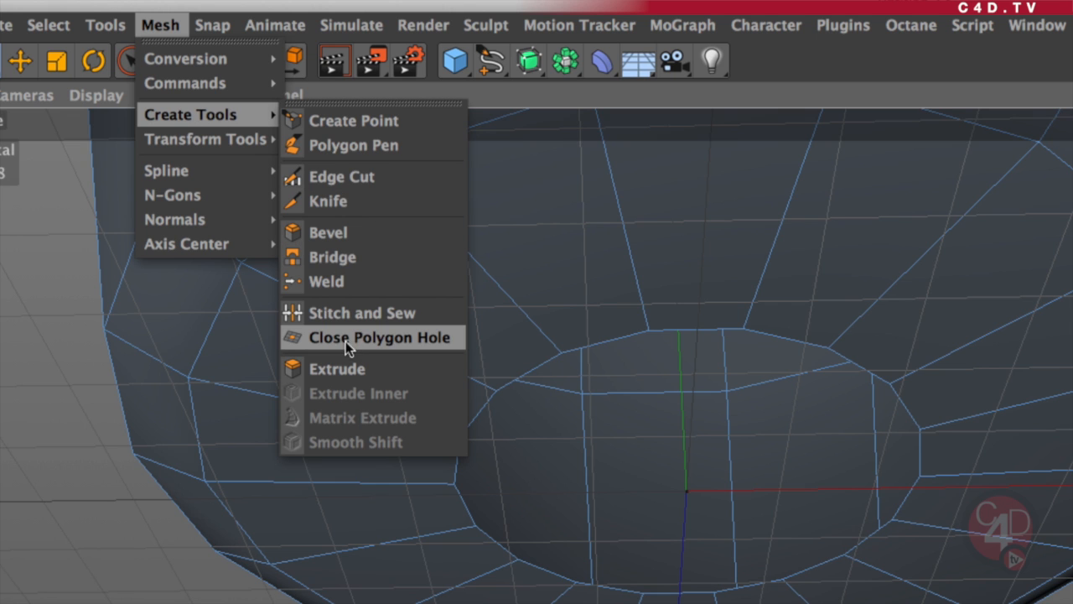
left_click(434, 337)
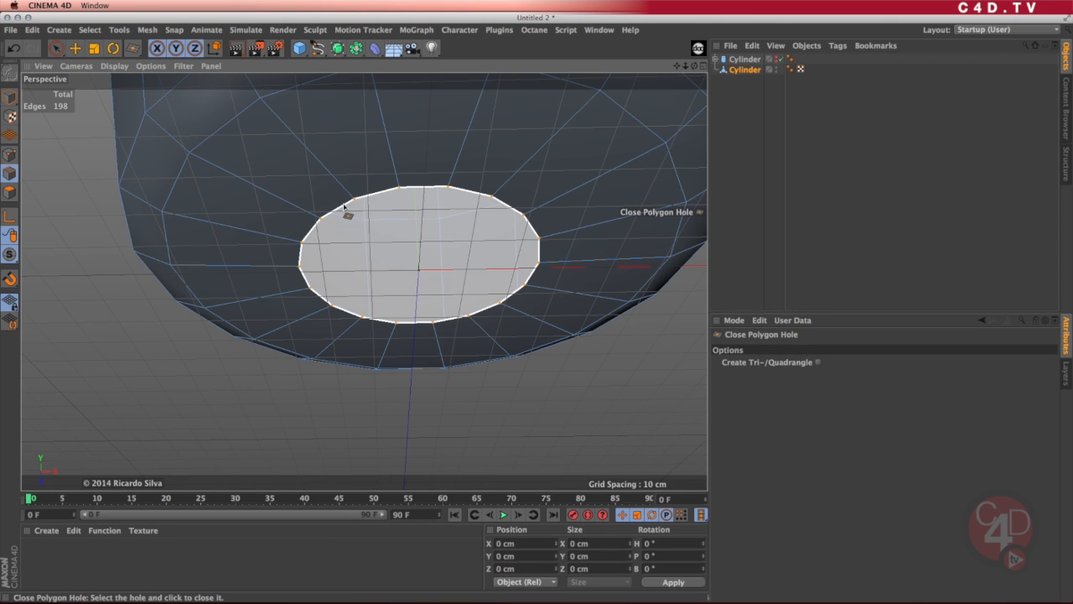
left_click(321, 299)
Examine the n-gon cap that closes the base opening from several angles below the model.
left_click_drag(402, 242, 434, 254, "alt")
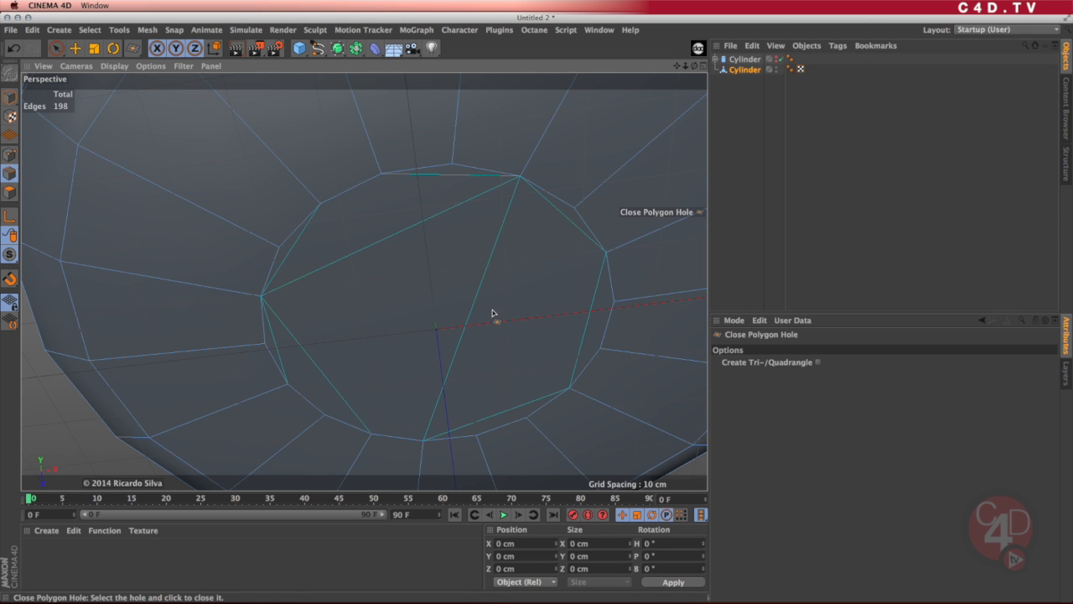
scroll(494, 316, "down", 3)
scroll(494, 312, "up", 2)
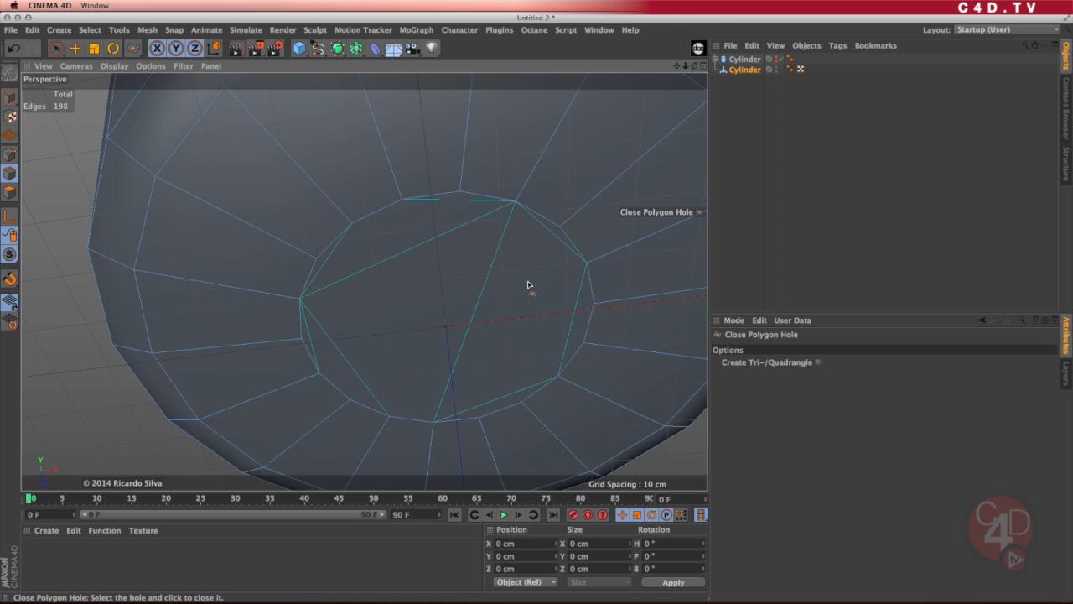
right_click_drag(529, 282, 404, 325, "alt")
left_click_drag(532, 218, 491, 306, "alt")
right_click_drag(492, 306, 503, 326, "alt")
middle_click_drag(503, 327, 481, 246, "alt")
right_click_drag(491, 306, 522, 294, "alt")
left_click_drag(503, 326, 493, 289, "alt")
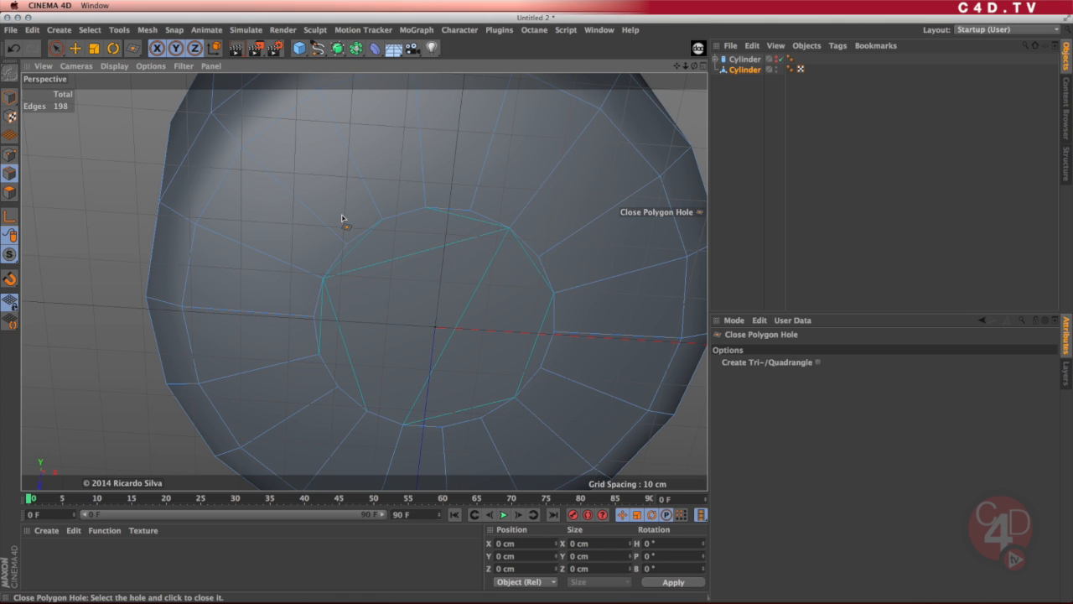
In polygon mode, cut three parallel lines across the base cap with the Knife, each joining opposite rim points.
key("m")
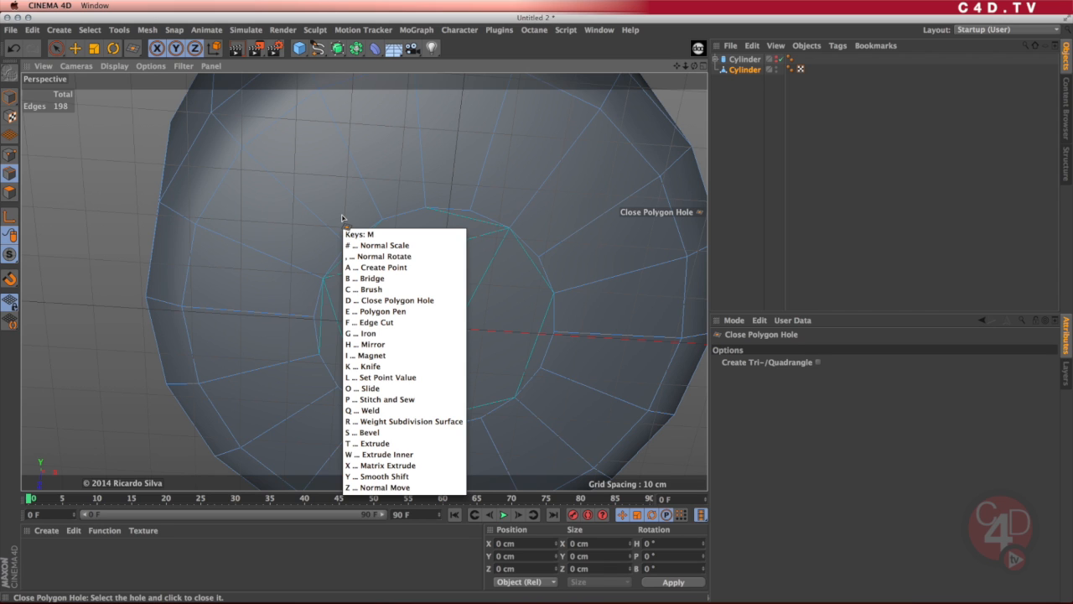
key("k")
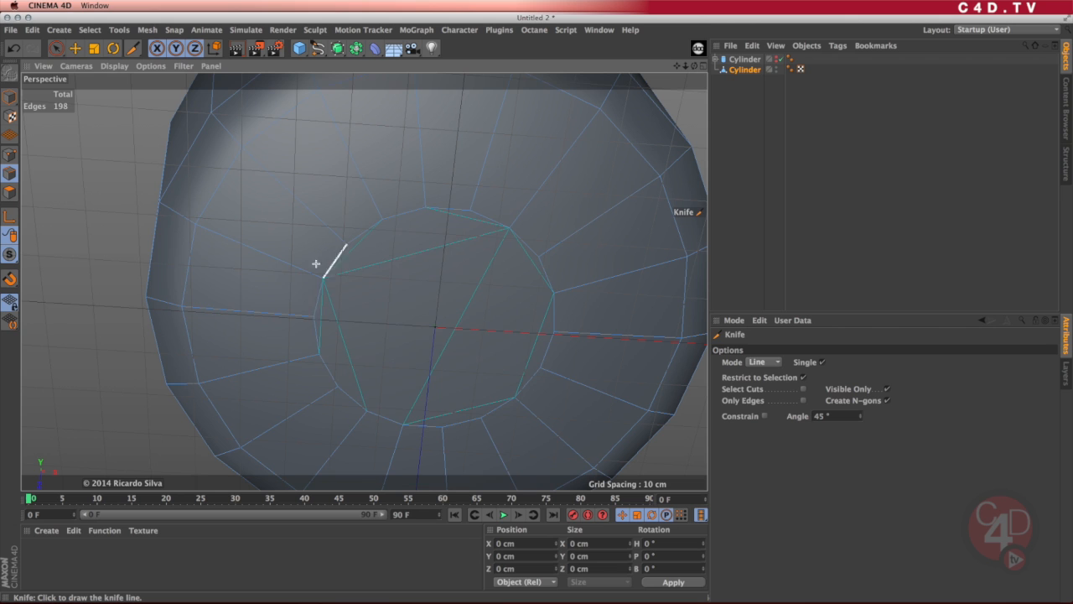
left_click(10, 192)
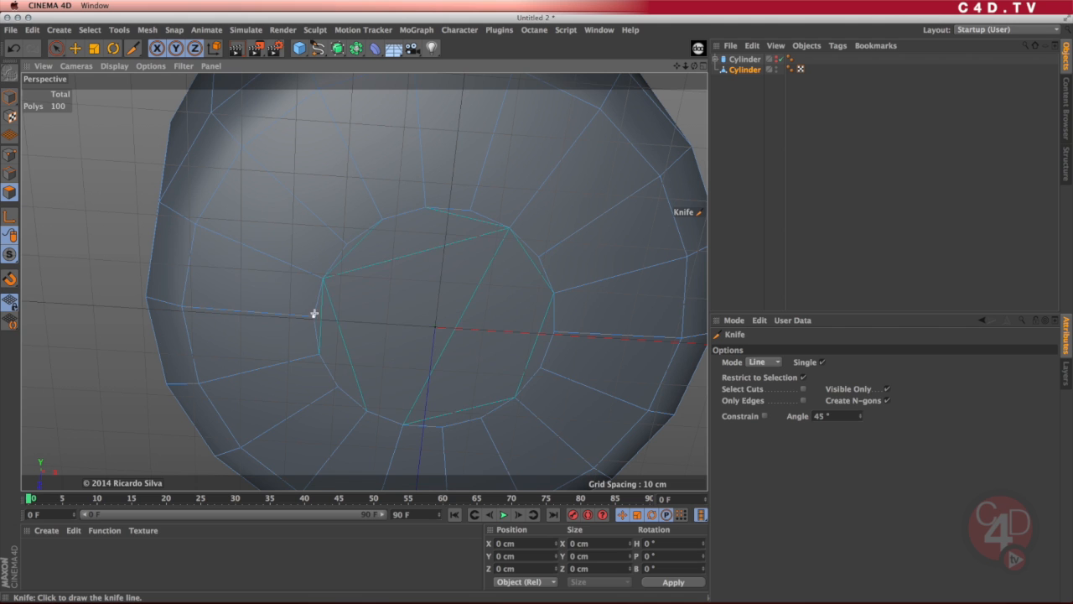
left_click_drag(313, 317, 554, 330)
left_click_drag(348, 244, 538, 257)
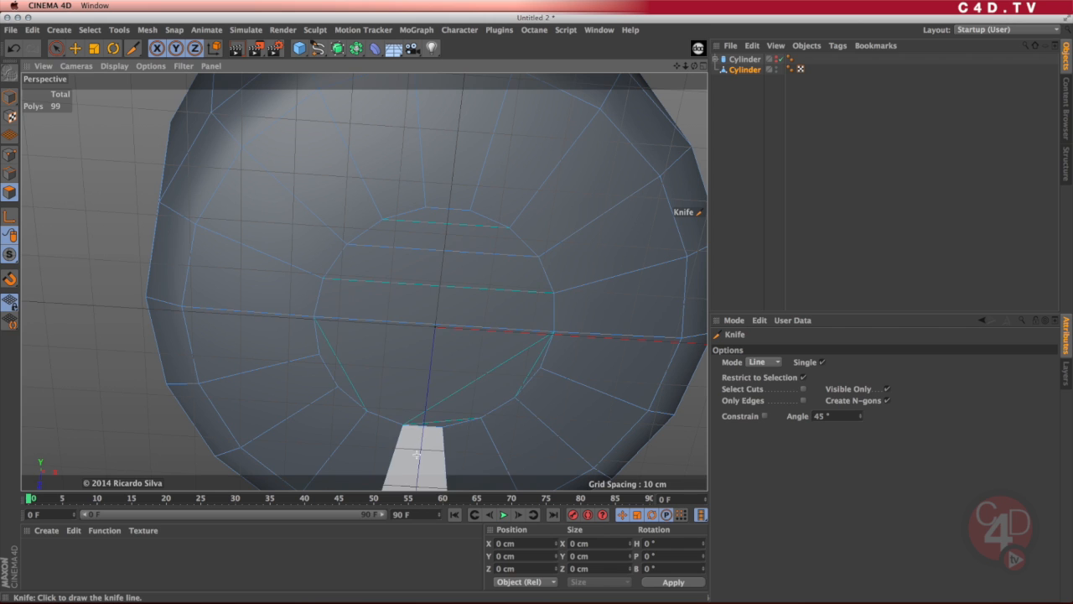
left_click_drag(337, 386, 354, 386)
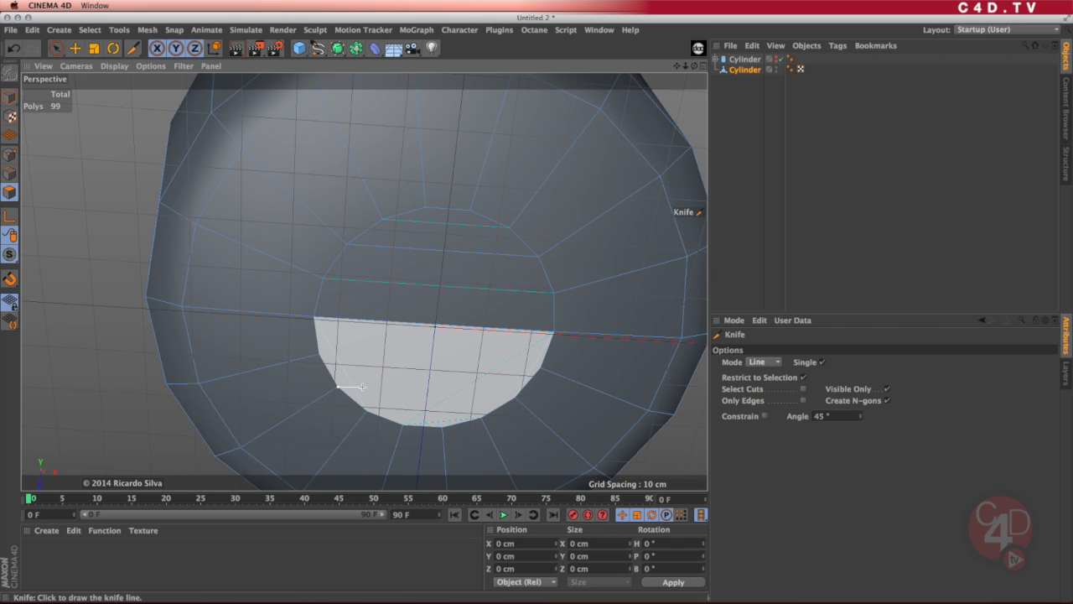
left_click_drag(447, 388, 514, 396)
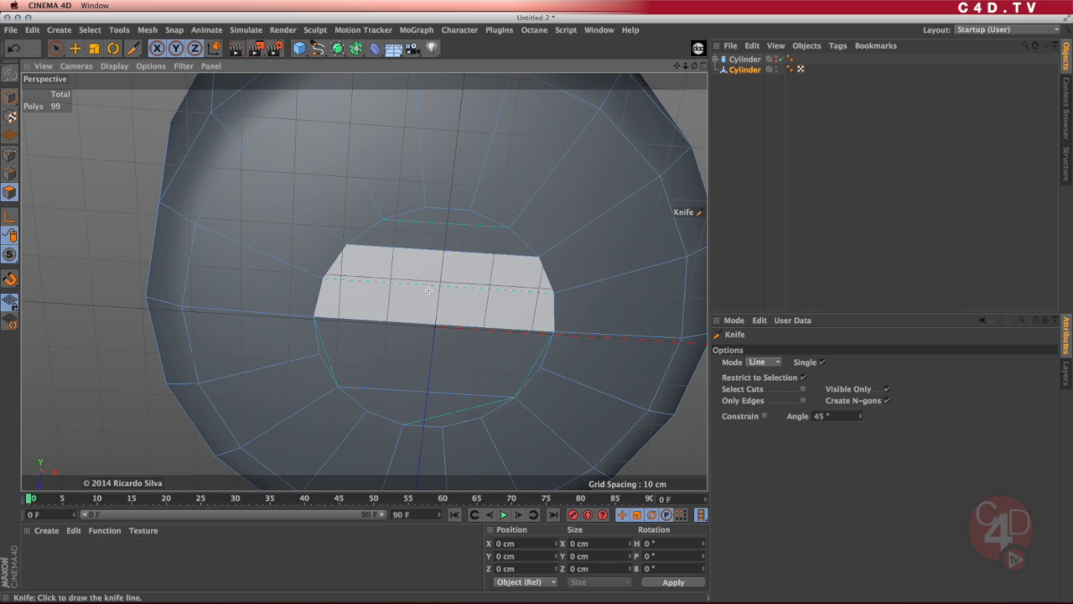
Cut four crosswise Knife lines between opposite rim points of the base cap, dividing it into a grid.
left_click_drag(460, 335, 484, 280, "alt")
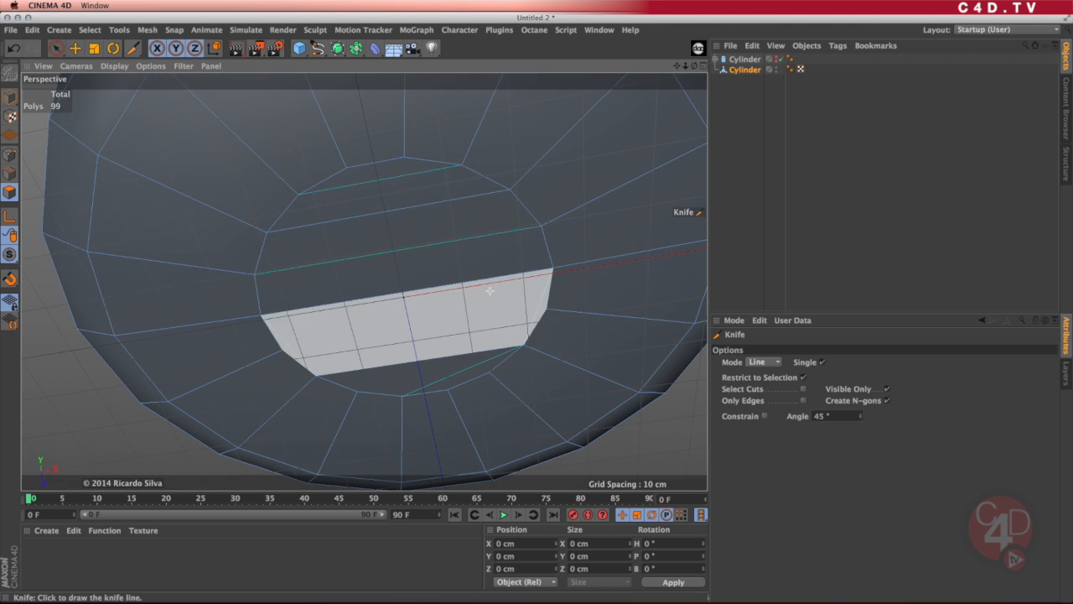
left_click(405, 158)
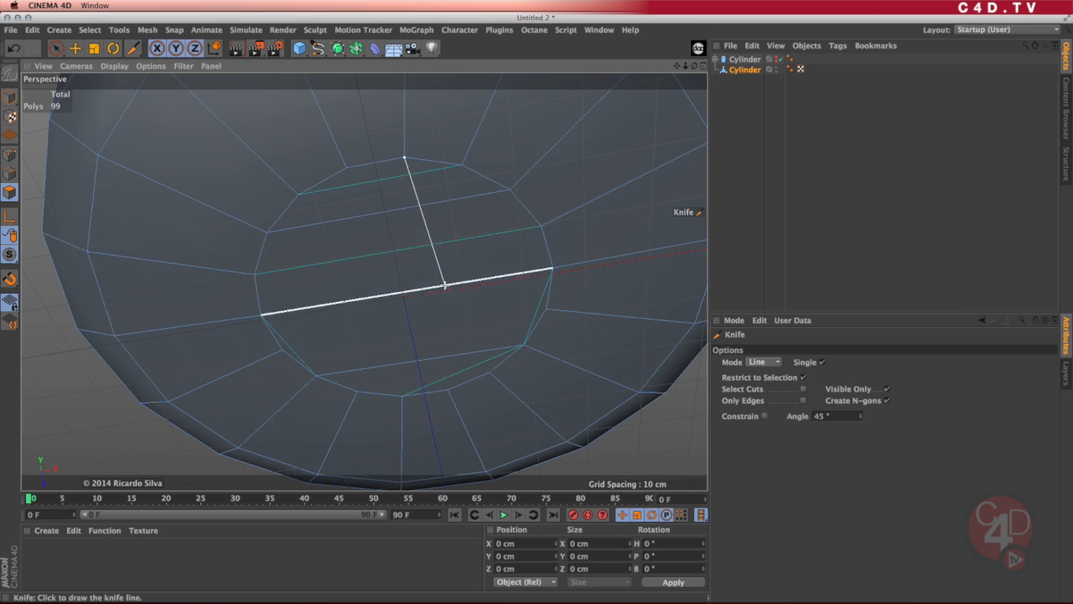
left_click(448, 387)
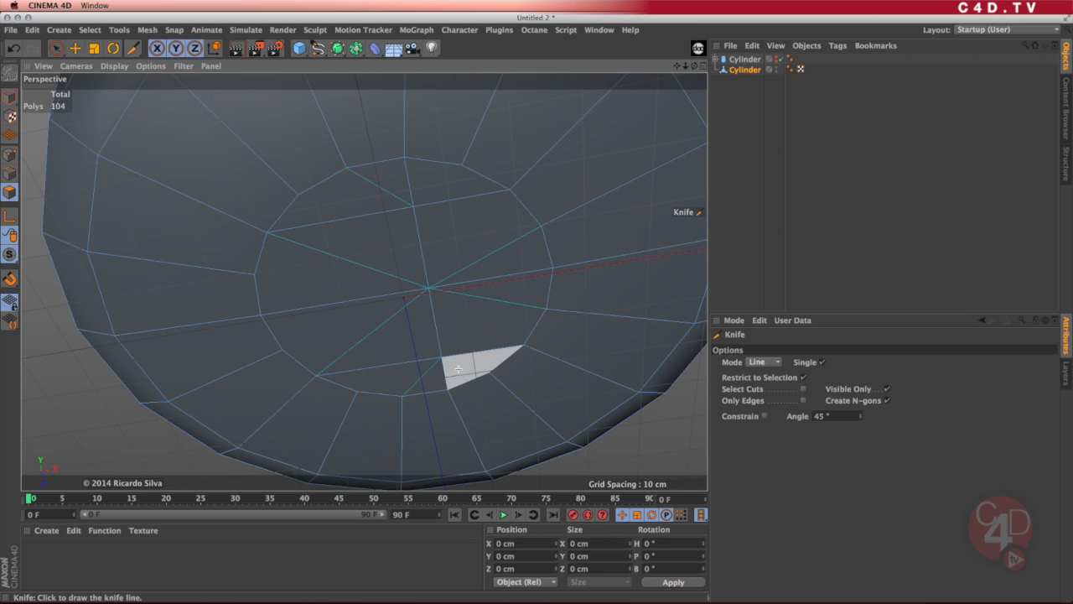
left_click(347, 170)
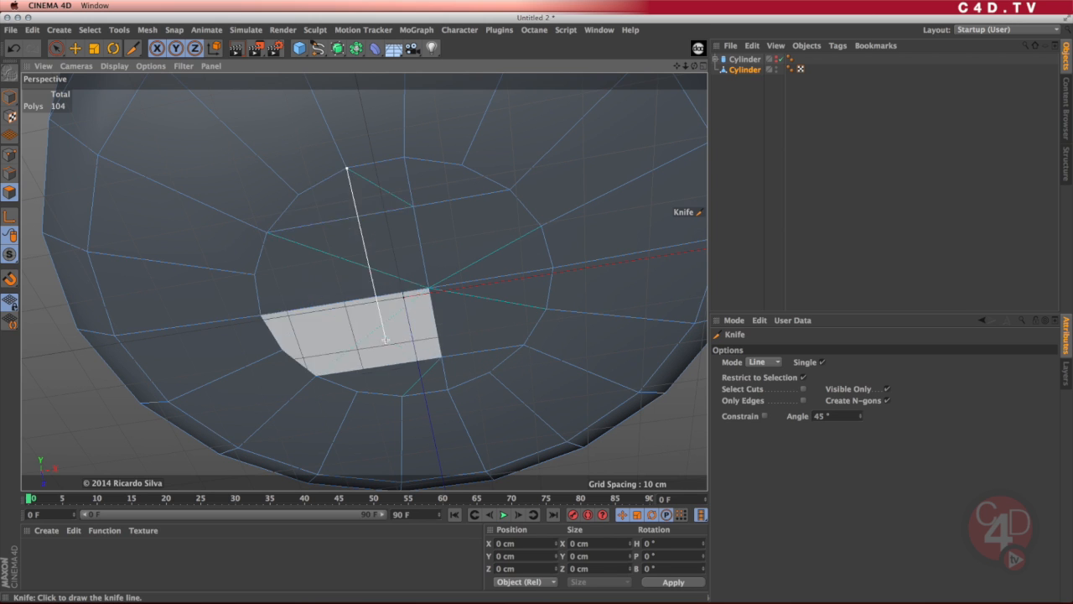
left_click(404, 395)
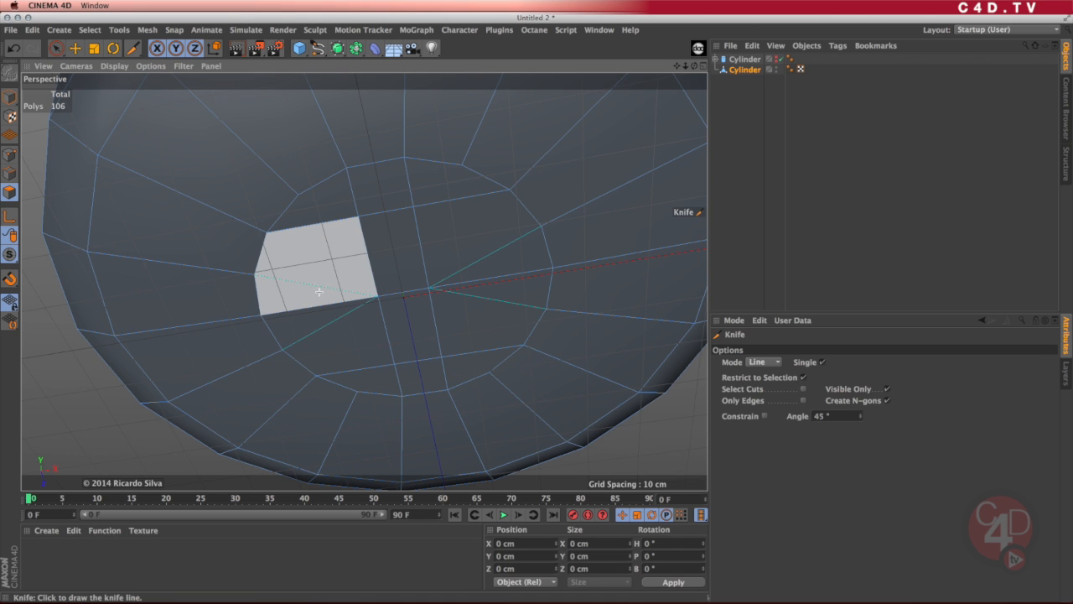
left_click(267, 231)
left_click(298, 198)
left_click(298, 197)
left_click(356, 390)
left_click(462, 165)
left_click(492, 369)
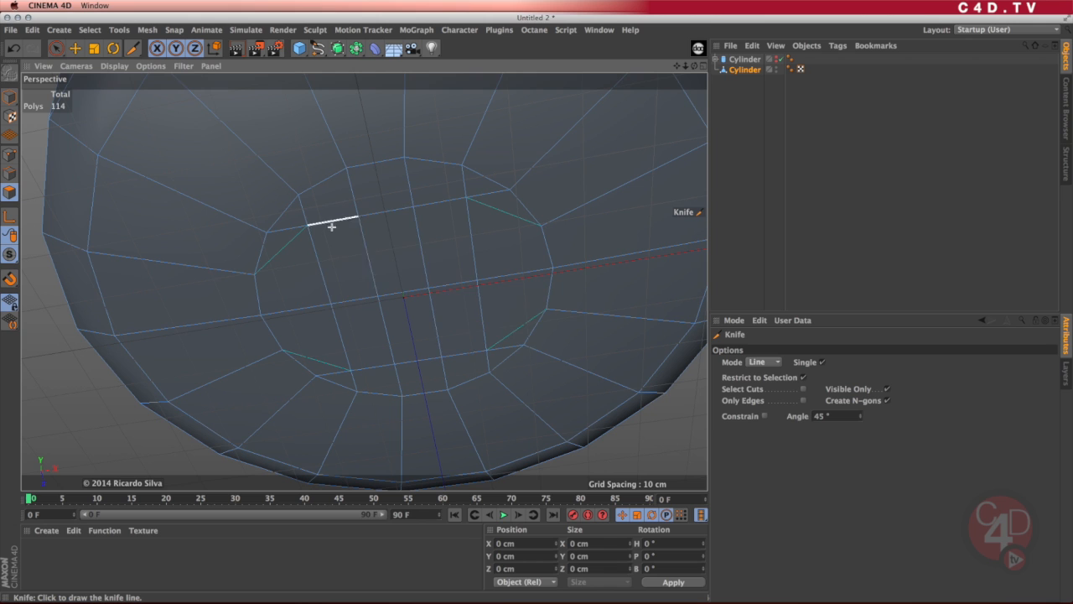
Cut a diagonal edge with the Knife from each of the four outer grid corners to a neighbouring rim point of the cap.
left_click(306, 226)
key("Escape")
left_click_drag(544, 310, 489, 347)
left_click(487, 349)
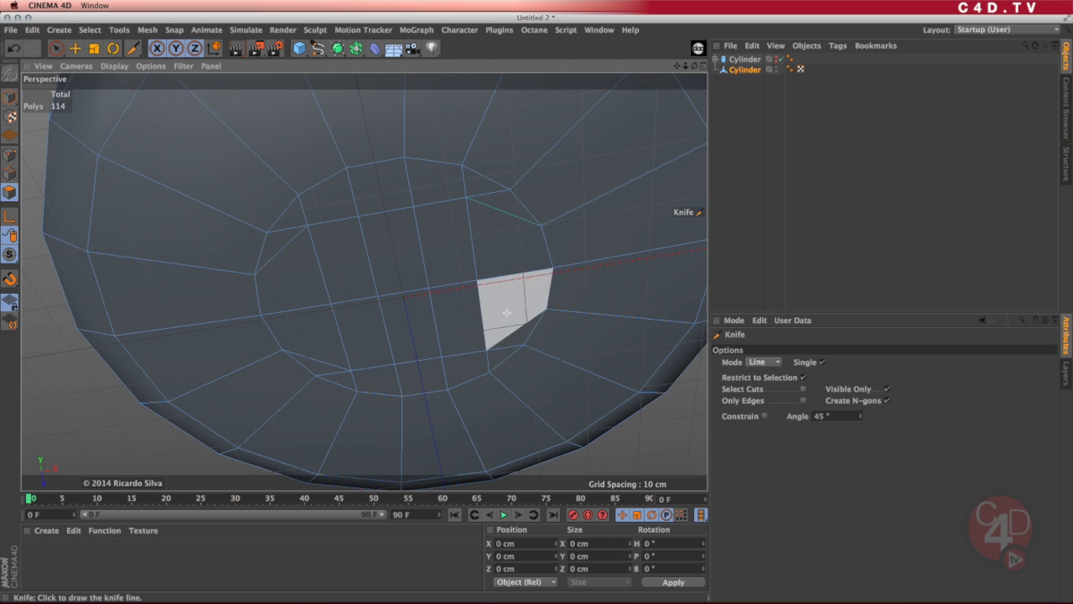
left_click(464, 197)
left_click(541, 227)
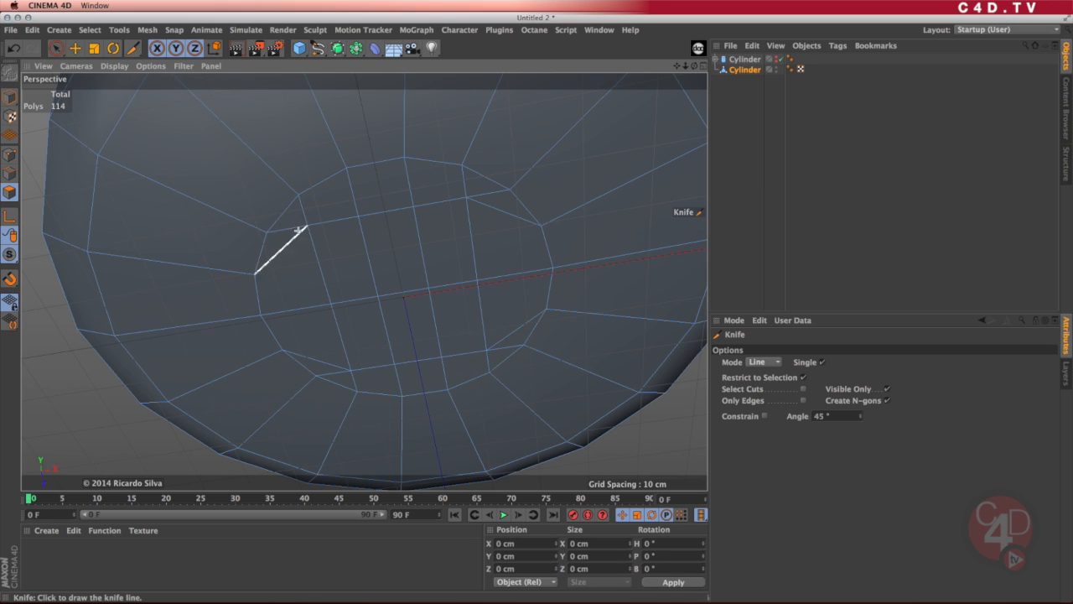
In edge mode, dissolve the two short edges that join the grid corners to the cap's rim on the negative Z side.
left_click(10, 173)
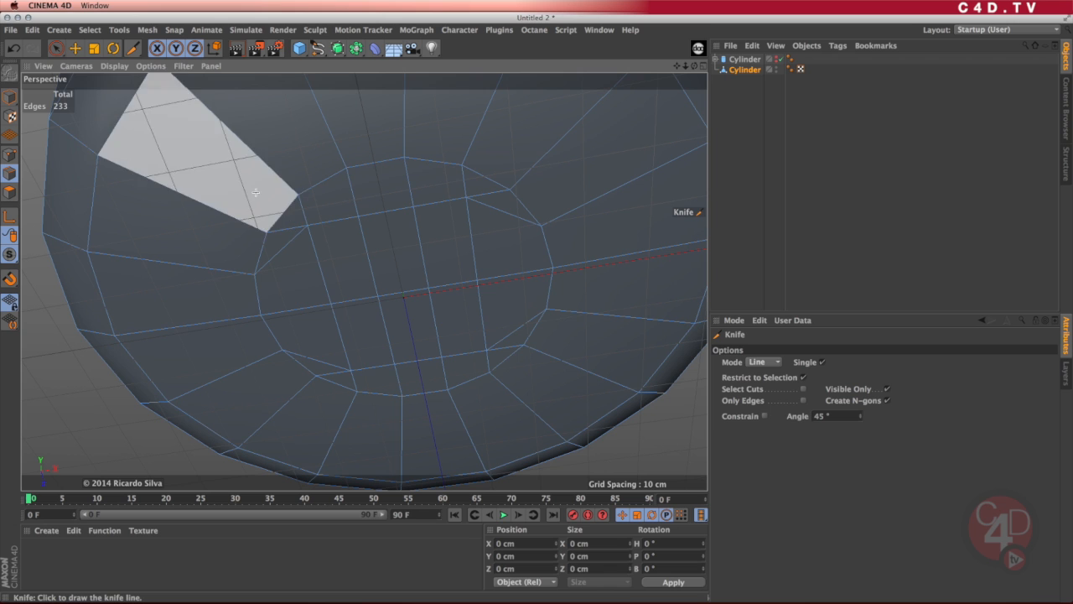
left_click(57, 48)
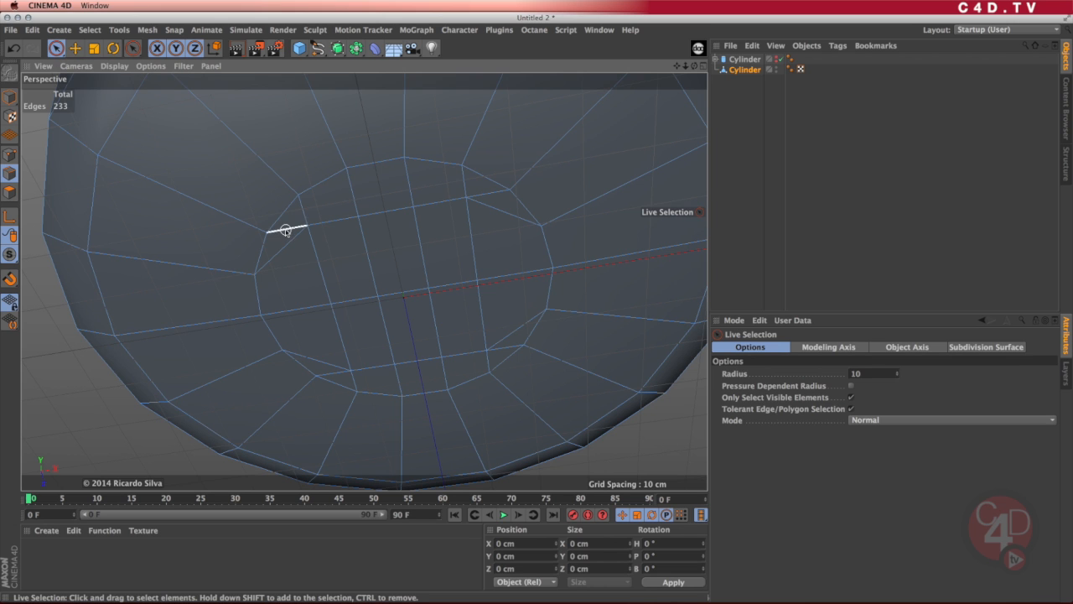
left_click(286, 229)
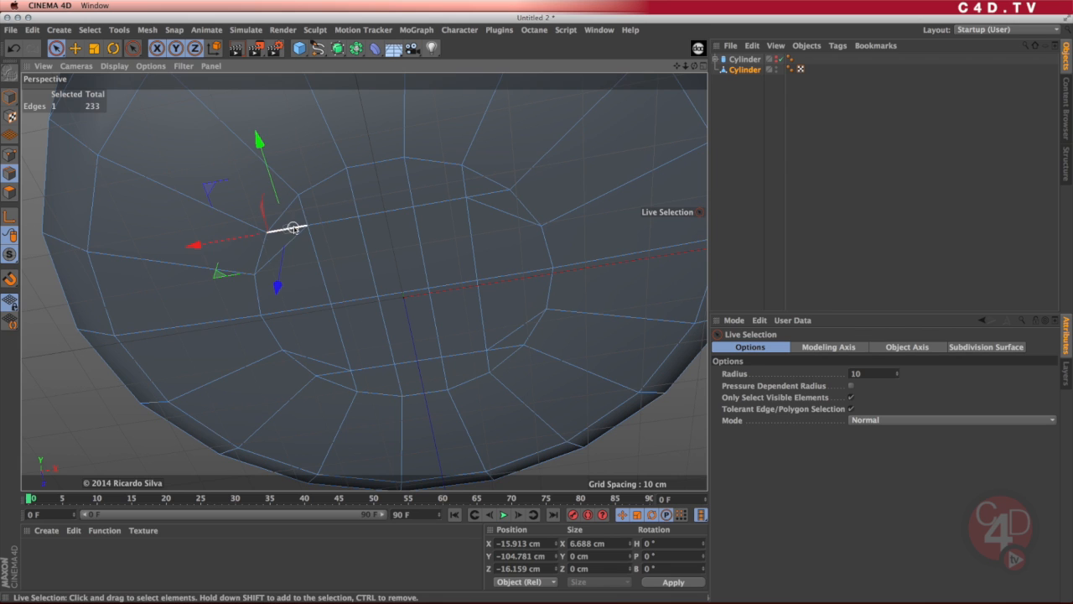
right_click(295, 229)
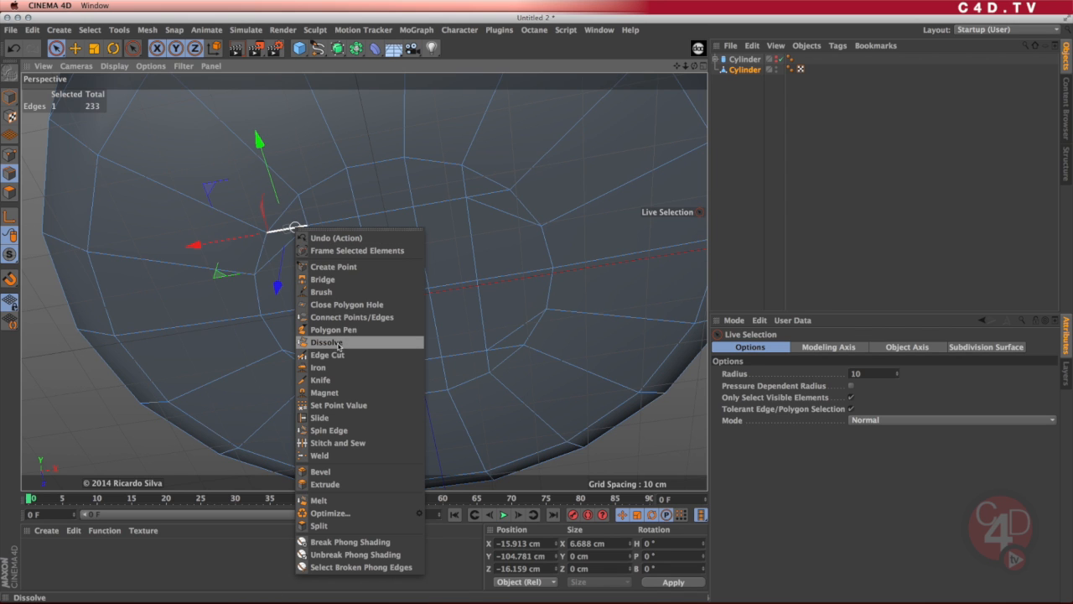
left_click(342, 343)
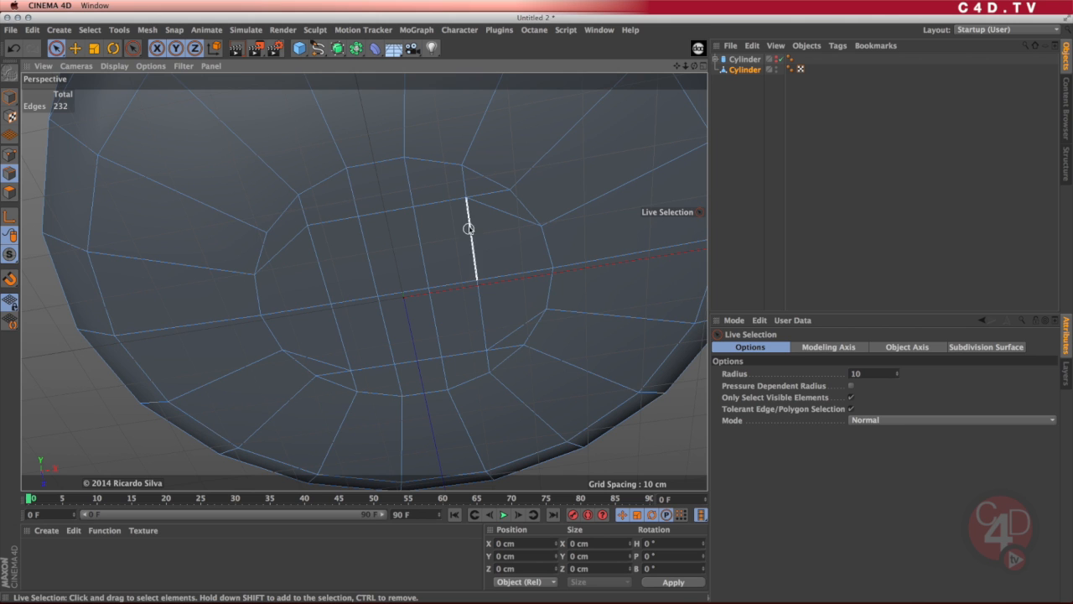
left_click(490, 194)
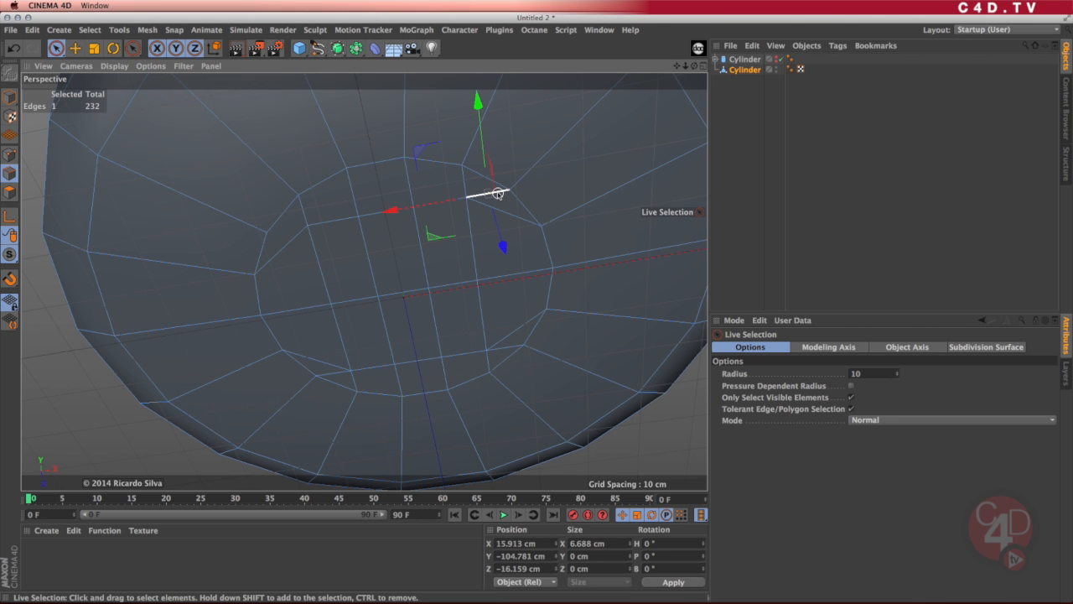
right_click(498, 192)
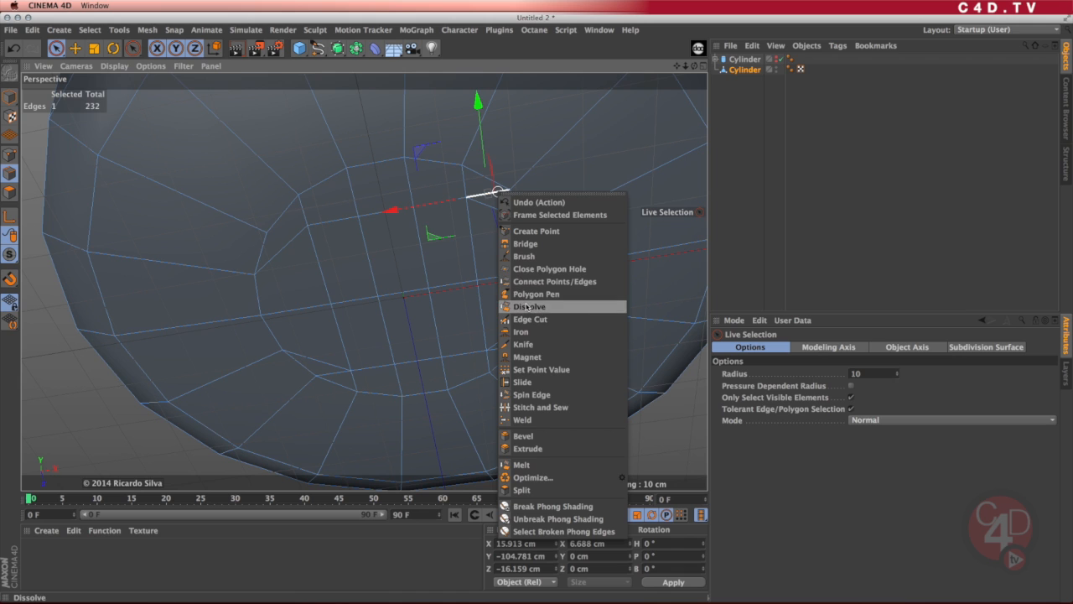
left_click(528, 306)
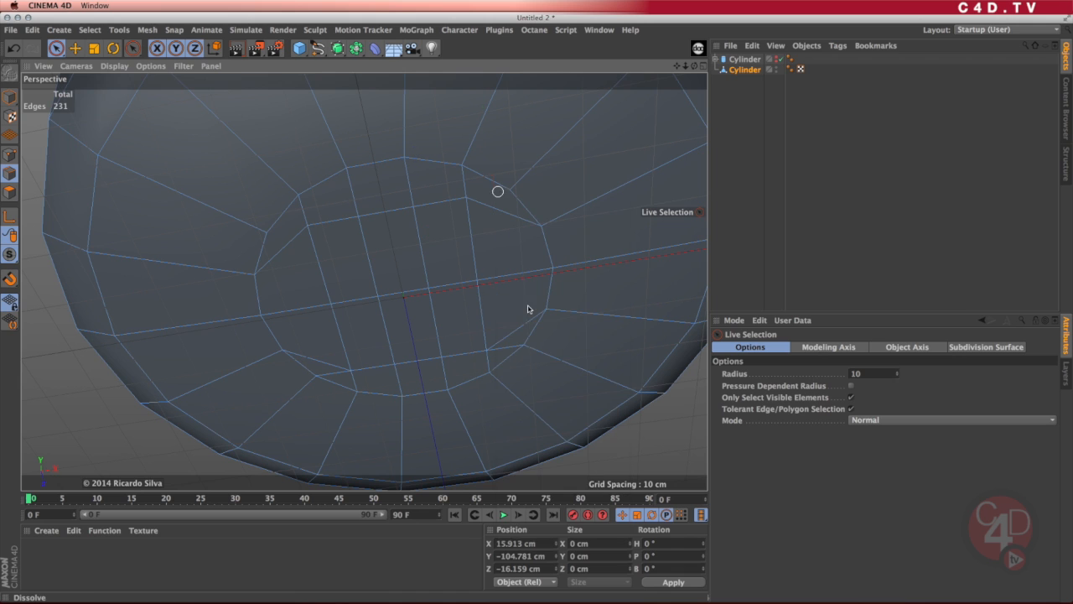
Dissolve the two short edges that join the grid corners to the cap's rim on the positive Z side.
left_click(509, 350)
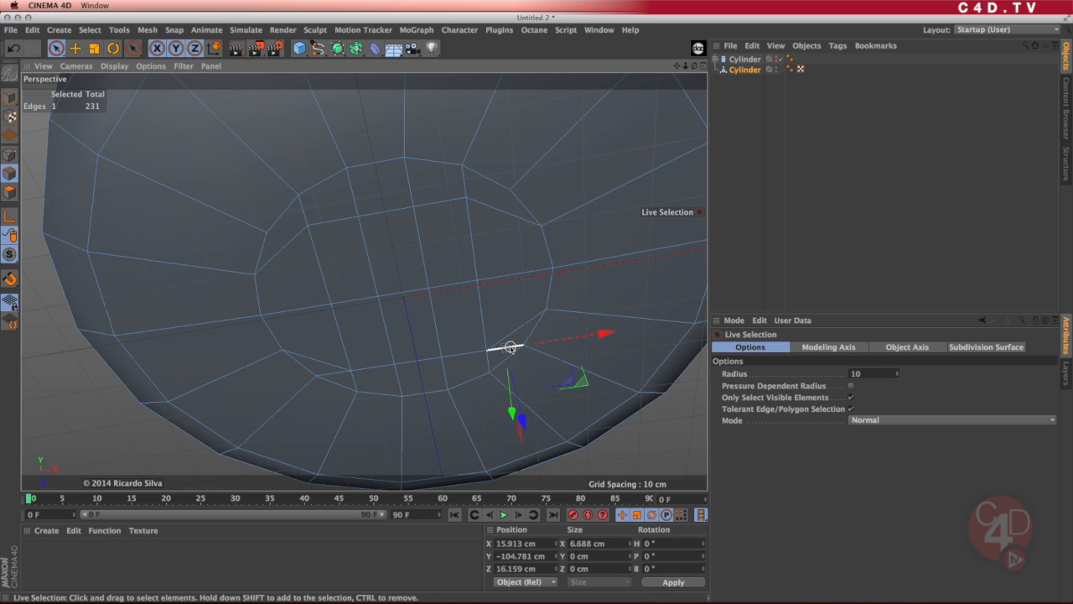
right_click(510, 347)
left_click(545, 372)
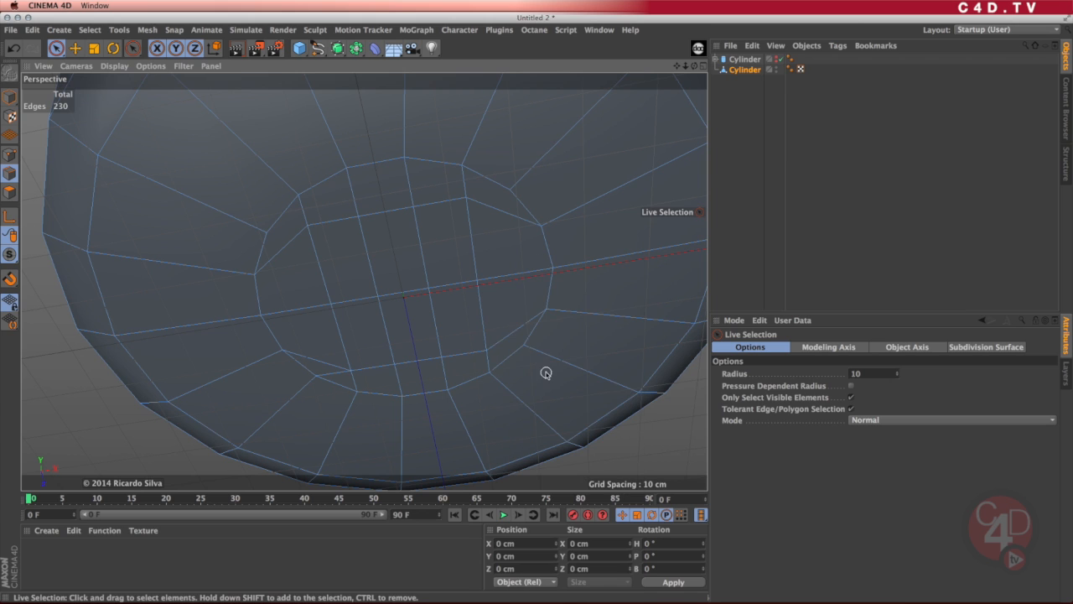
left_click(333, 373)
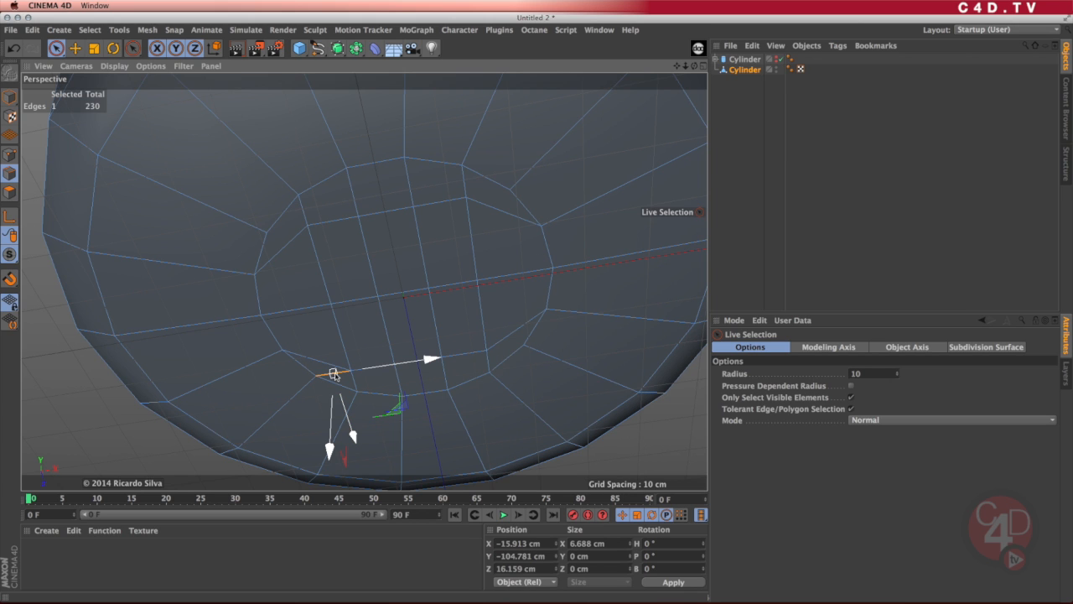
right_click(334, 373)
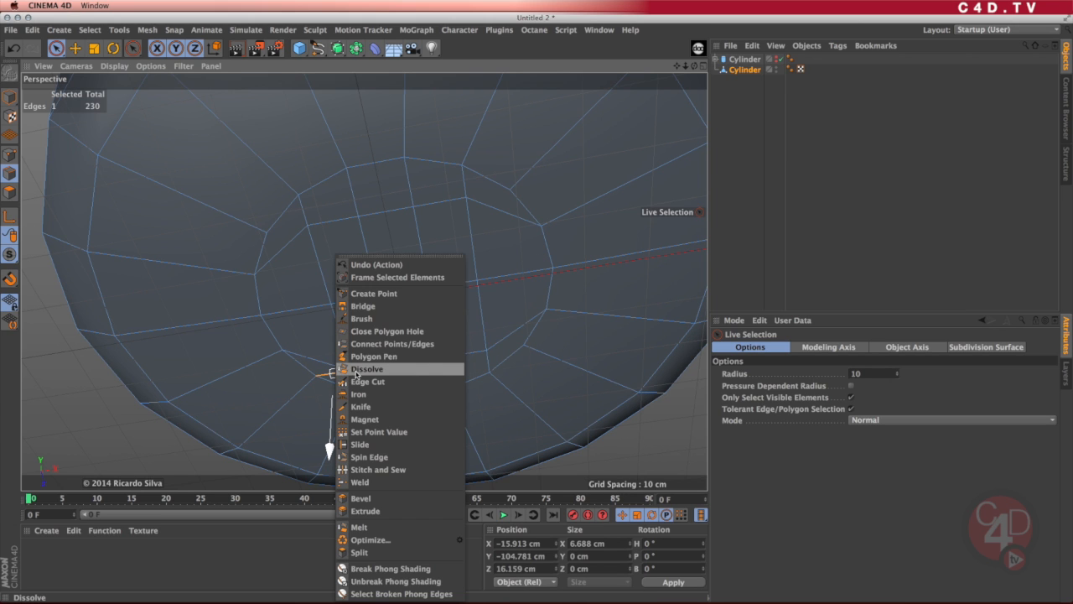
left_click(367, 372)
left_click_drag(438, 307, 492, 266, "alt")
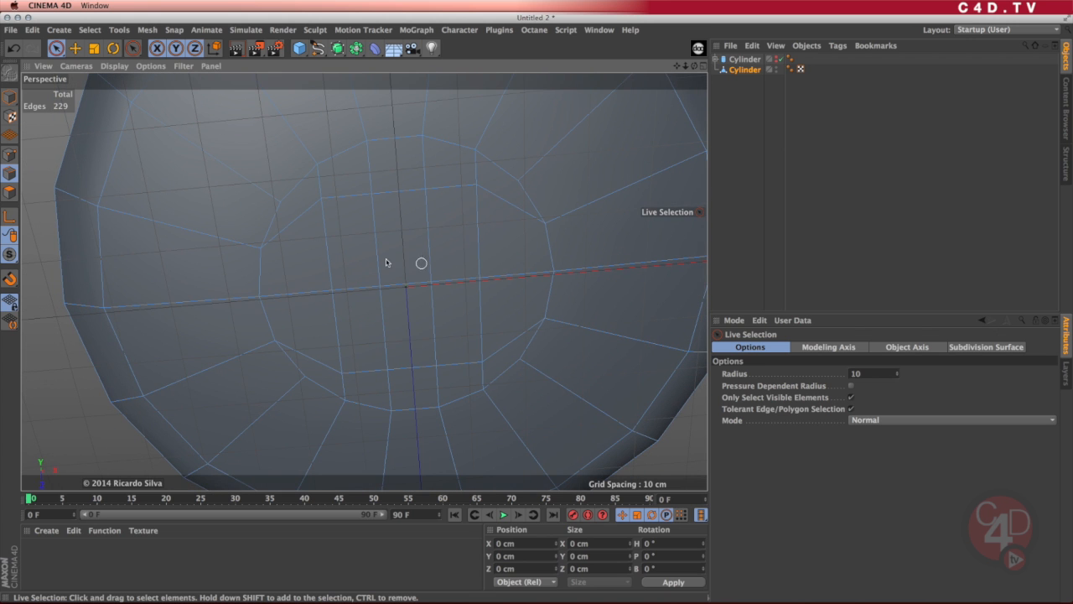
In point mode, select the base cap grid's outer corner point on the positive X, negative Z side.
left_click_drag(438, 256, 491, 292, "alt")
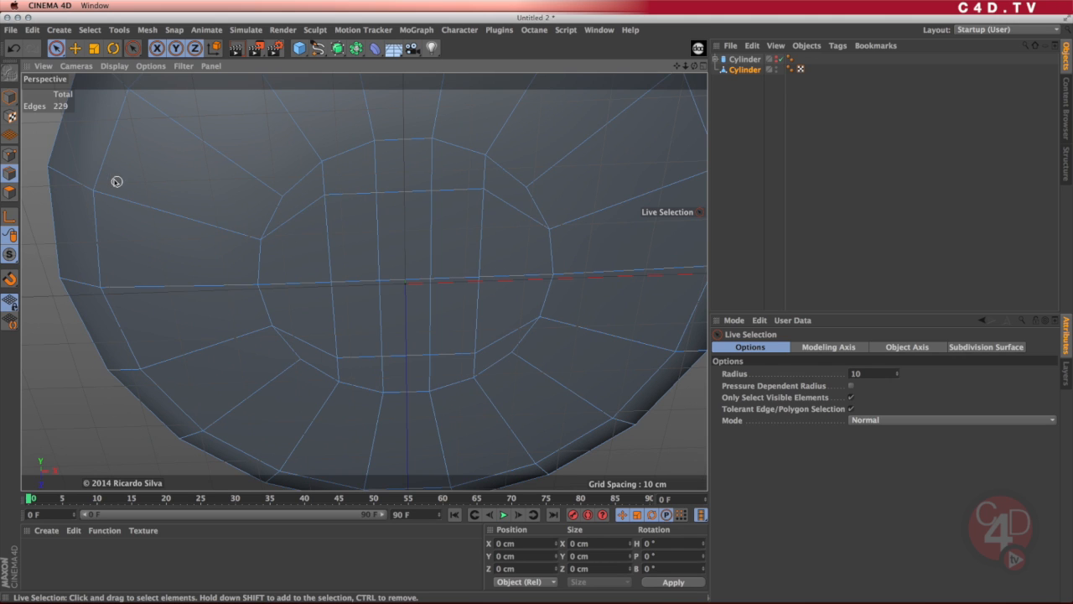
left_click(10, 154)
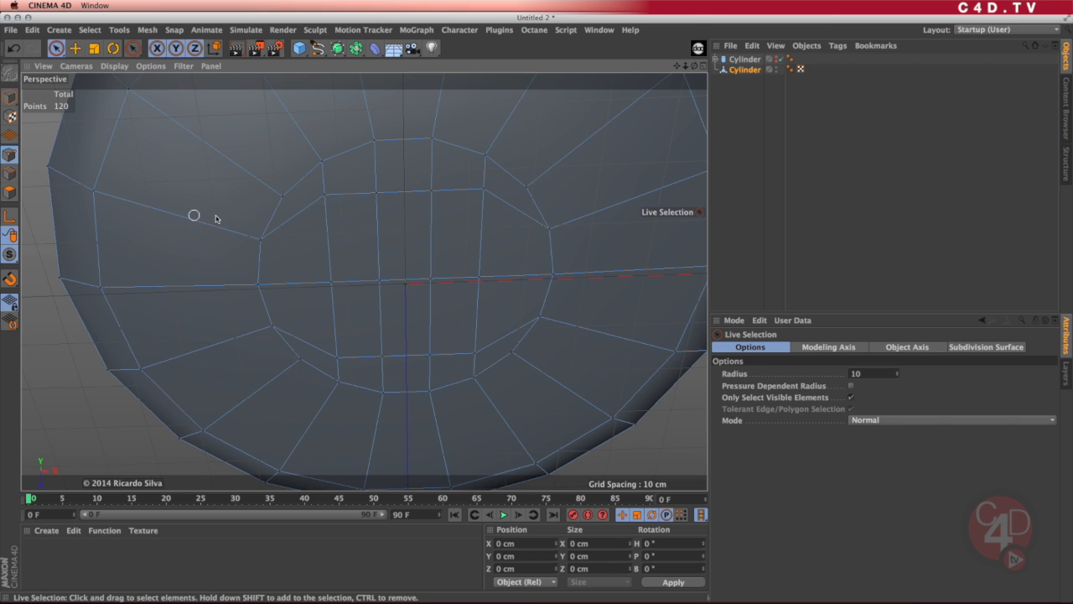
left_click(327, 195)
left_click(482, 192)
left_click(474, 346)
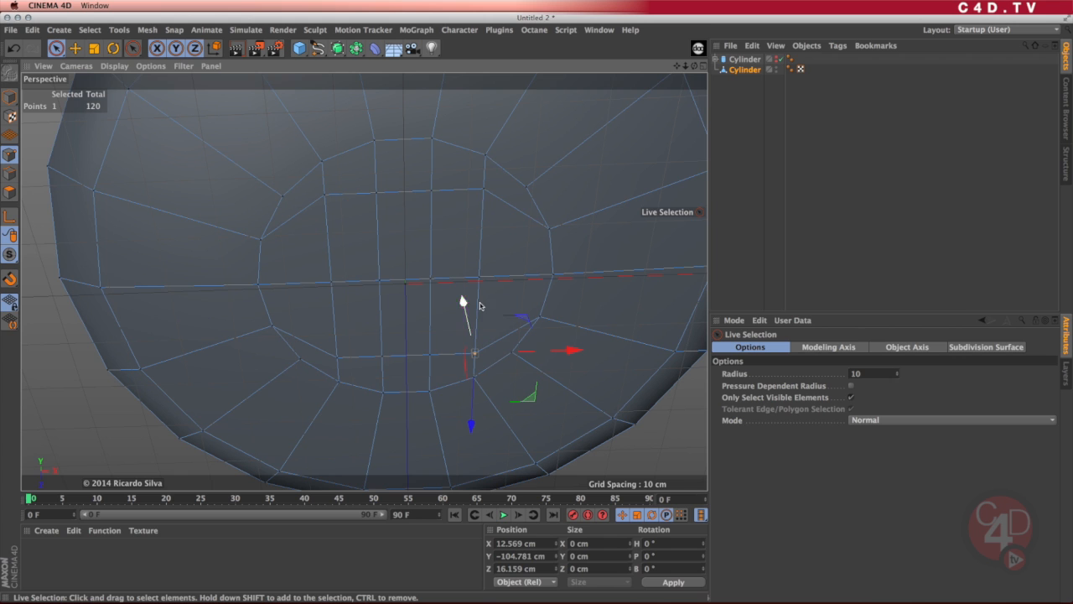
left_click(483, 190)
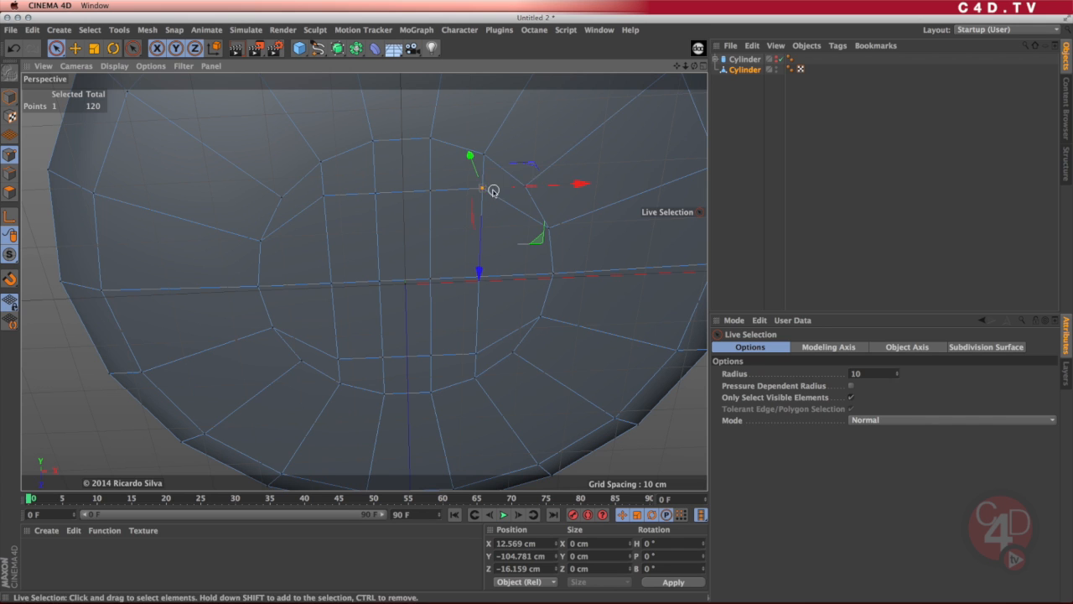
With the Slide tool, move the grid's four outer corner points toward the X axis, the selected one to about Z -10.5 cm.
left_click(120, 30)
mouse_move(150, 30)
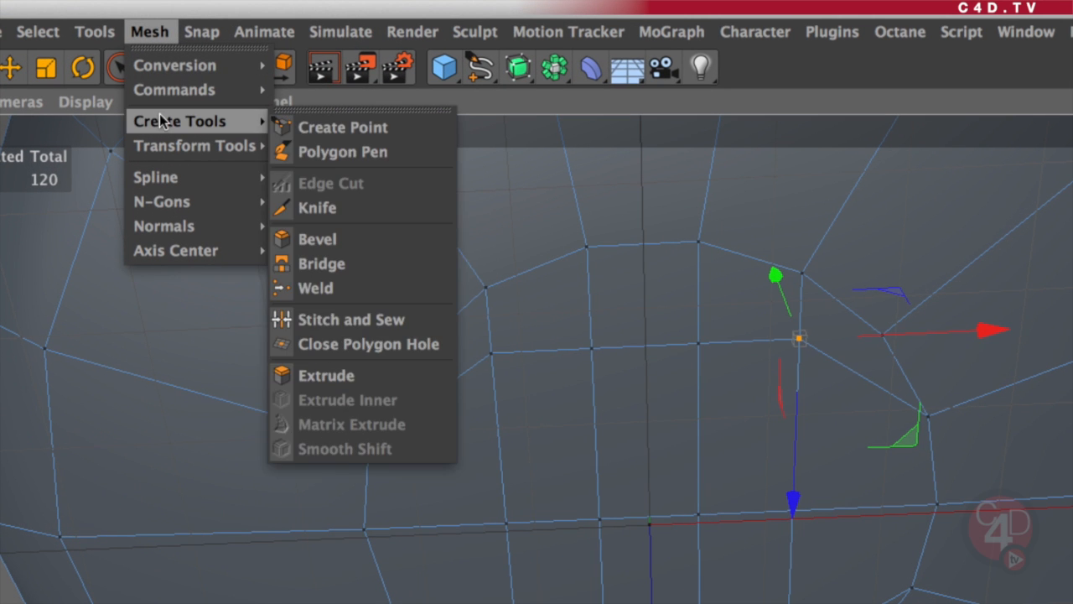
mouse_move(164, 147)
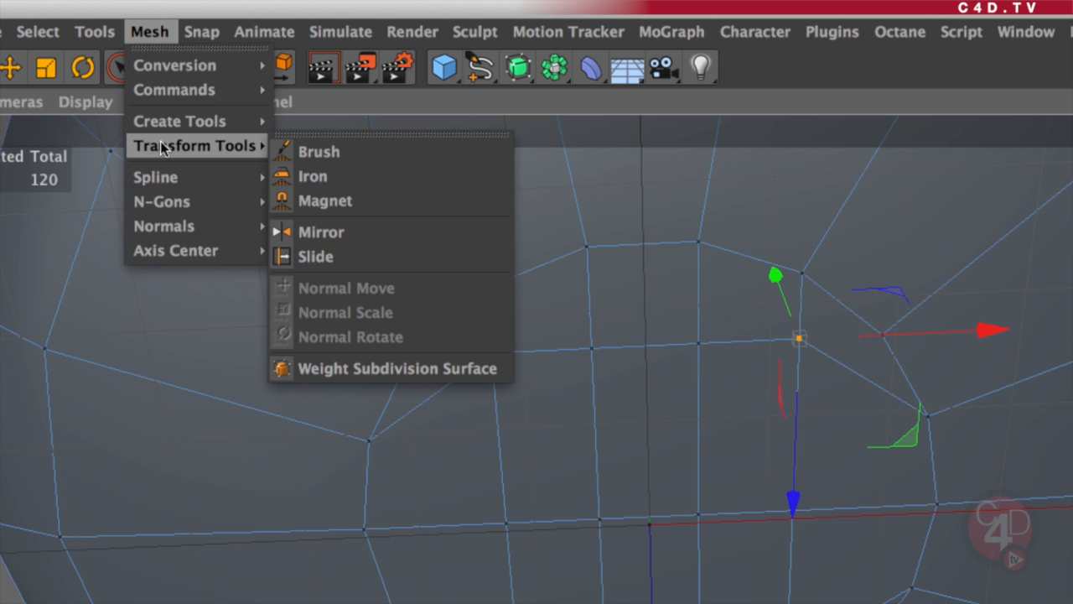
left_click(325, 260)
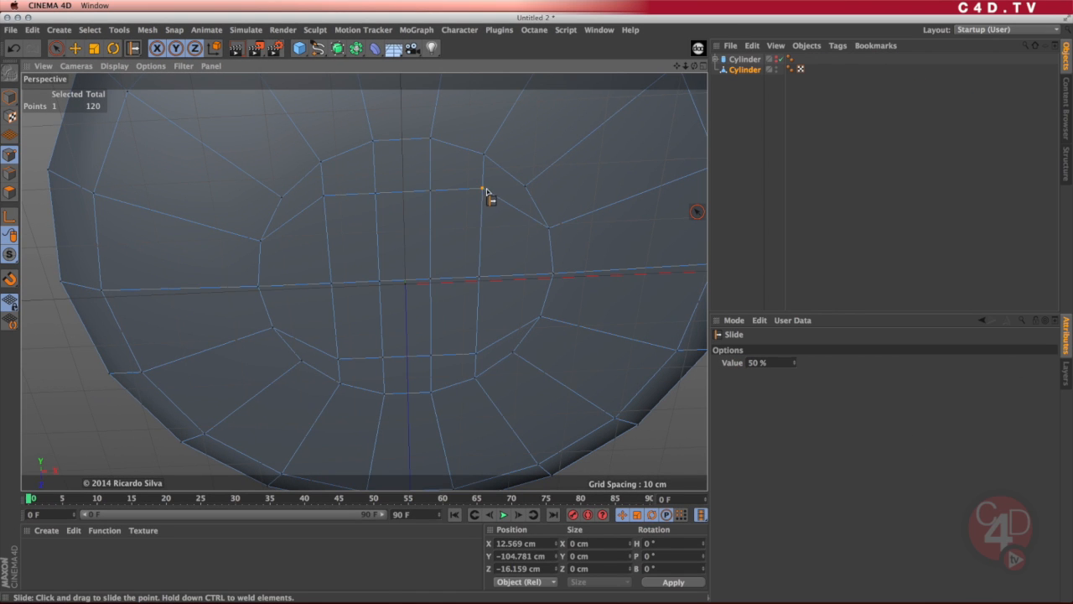
left_click_drag(486, 192, 482, 221)
left_click_drag(475, 355, 482, 327)
left_click_drag(336, 360, 332, 241)
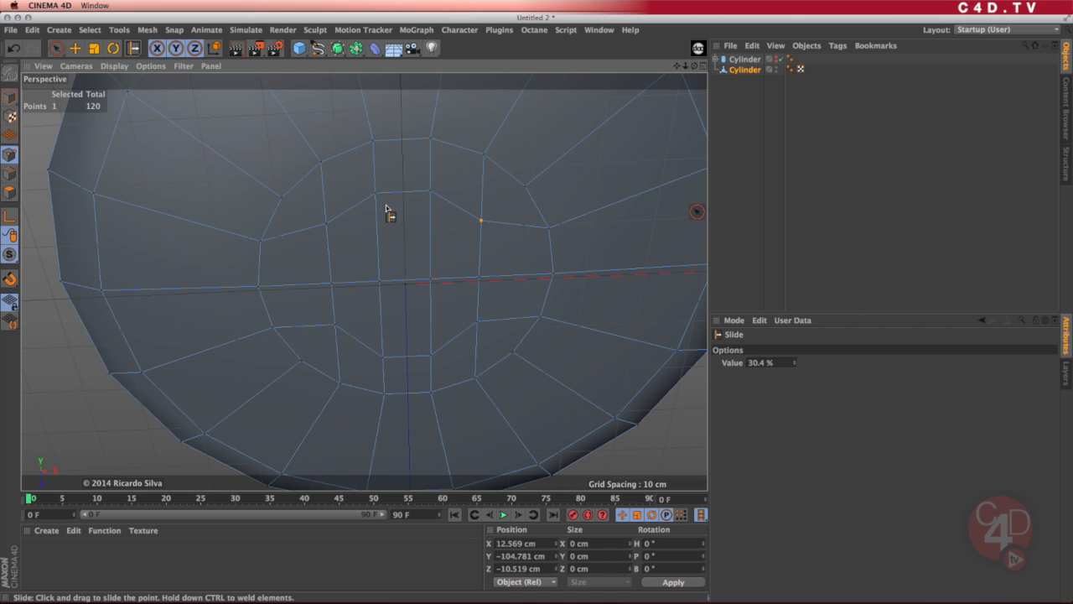
Slide the grid's middle boundary points slightly, inward along Z and outward along X, to even out the cap's quads.
left_click_drag(375, 192, 376, 197)
left_click_drag(328, 285, 326, 285)
left_click_drag(491, 277, 493, 276)
left_click_drag(430, 190, 431, 198)
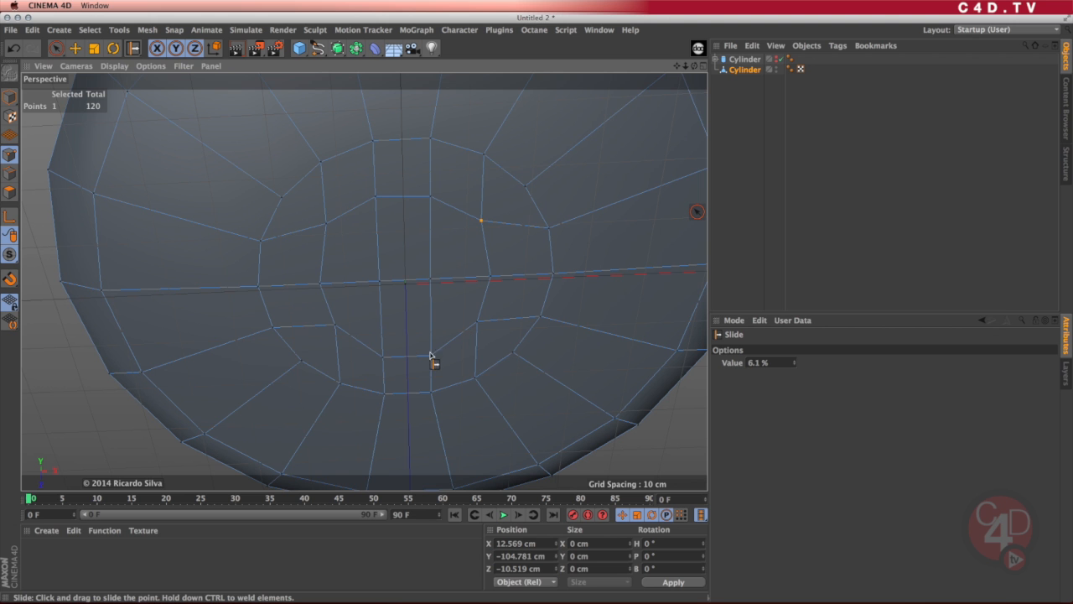
left_click_drag(430, 353, 382, 351)
mouse_move(471, 310)
left_mouse_down("alt")
mouse_move(474, 222)
mouse_move(475, 312)
mouse_move(486, 295)
left_mouse_up("alt")
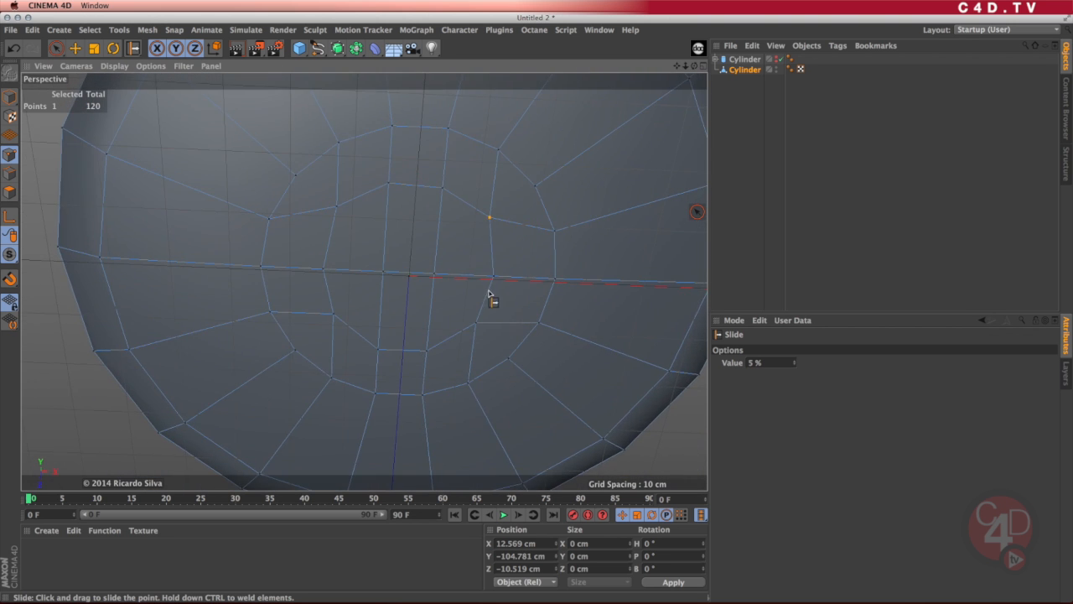
scroll(481, 293, "up", 2)
middle_click_drag(481, 292, 515, 306, "alt")
scroll(513, 308, "up", 1)
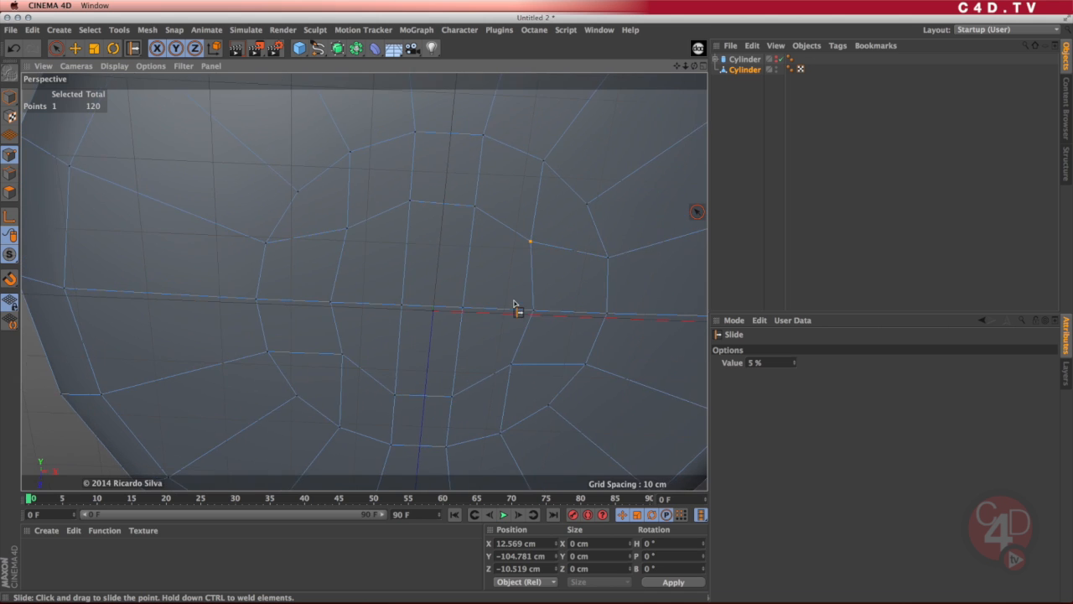
left_click_drag(515, 303, 509, 314, "alt")
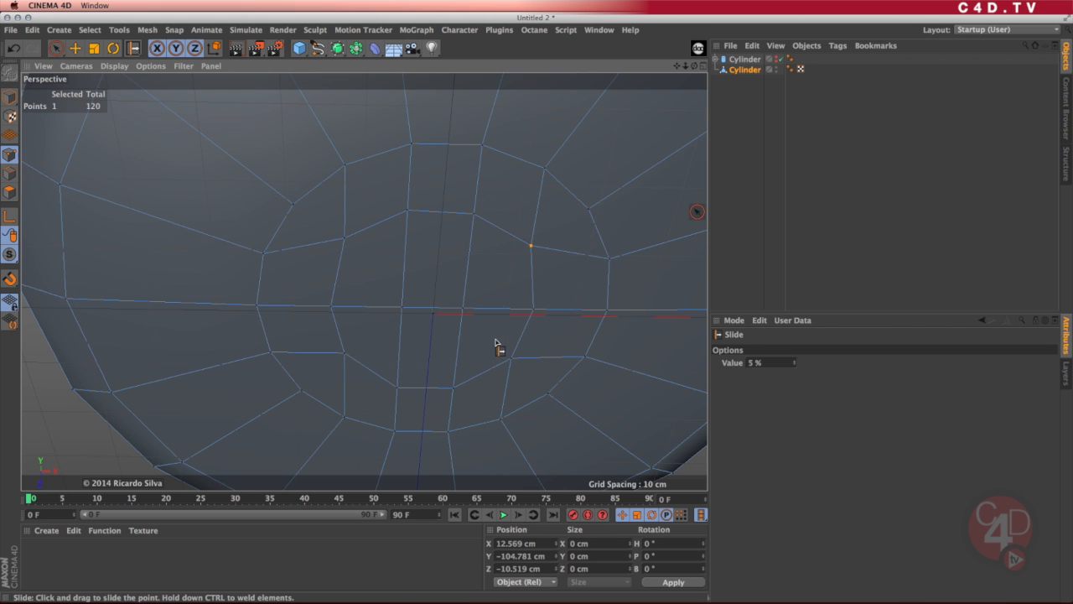
Return to Live Selection and clear the point selection on the container.
scroll(494, 347, "down", 10)
left_click_drag(483, 339, 503, 252, "alt")
left_click(56, 48)
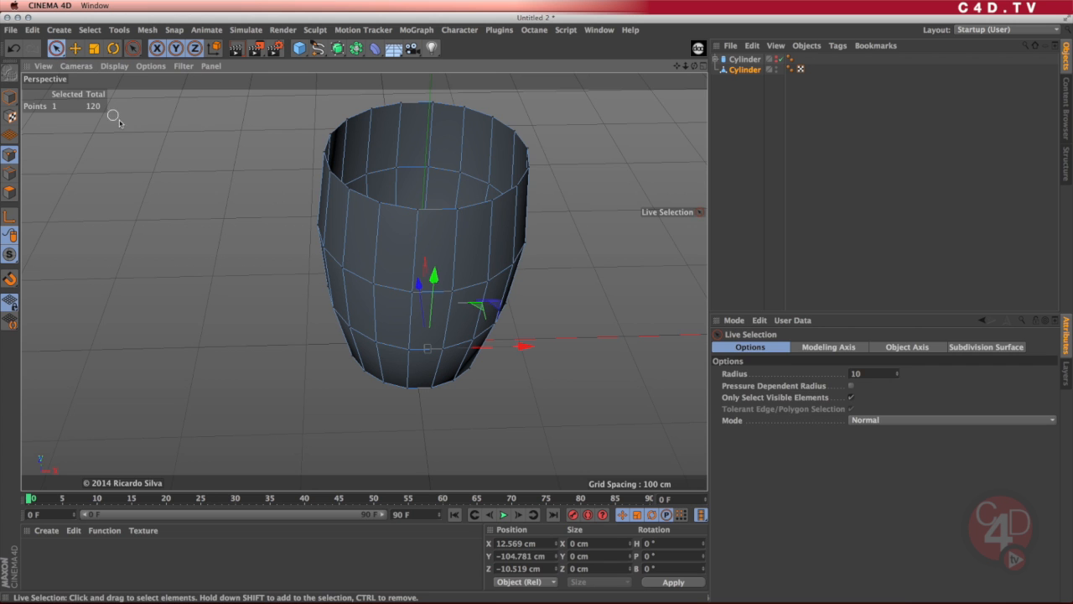
left_click(570, 192)
left_click_drag(467, 311, 444, 363, "alt")
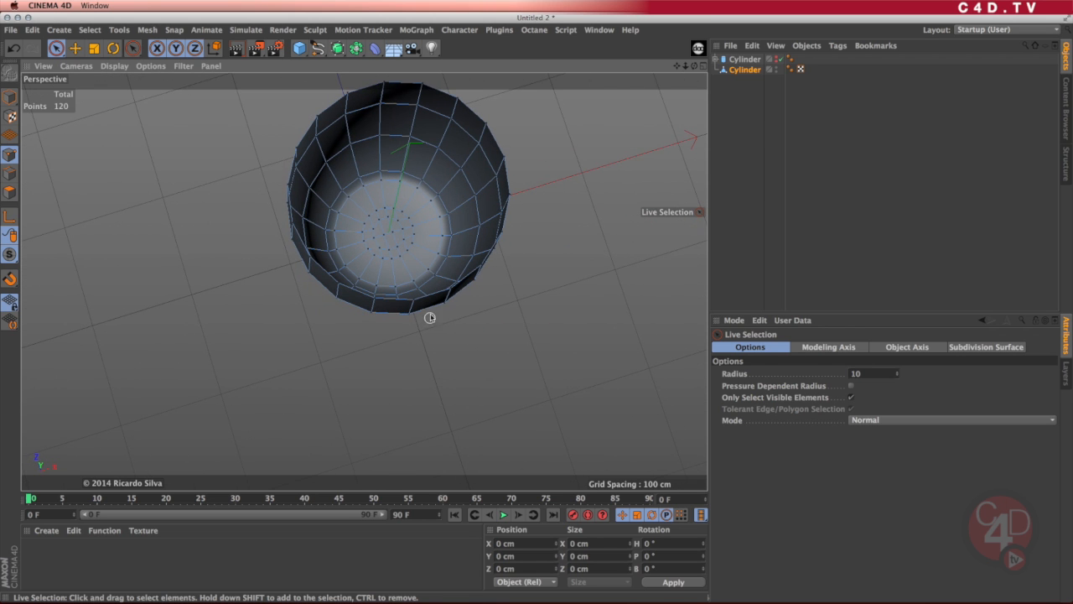
Switch to polygon mode and select all polygons of the container.
left_click(10, 192)
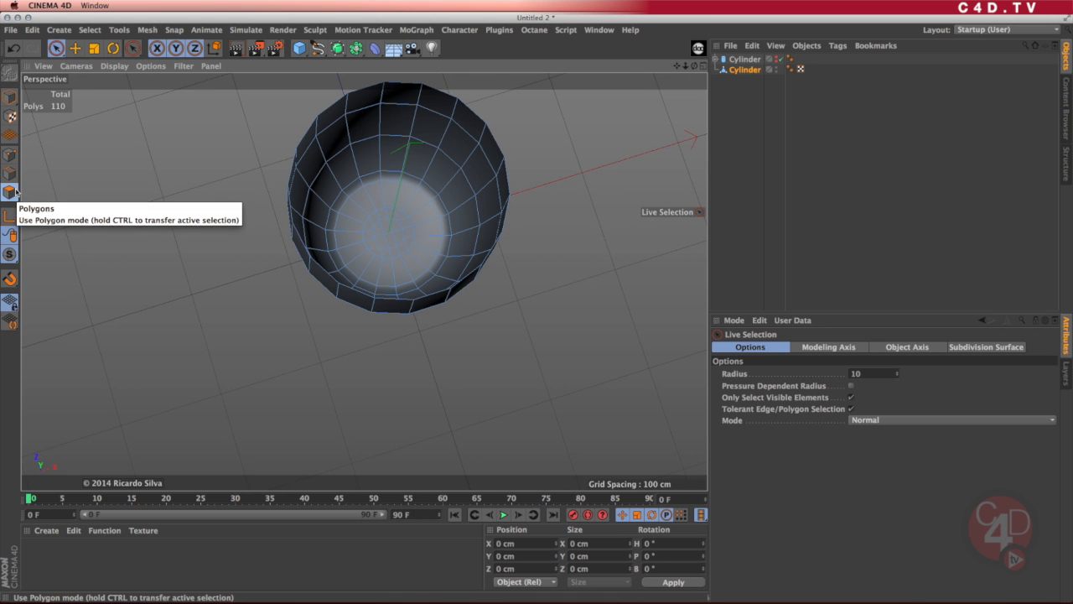
left_click_drag(381, 281, 423, 200, "alt")
left_click(395, 163)
left_click_drag(395, 166, 401, 260, "alt")
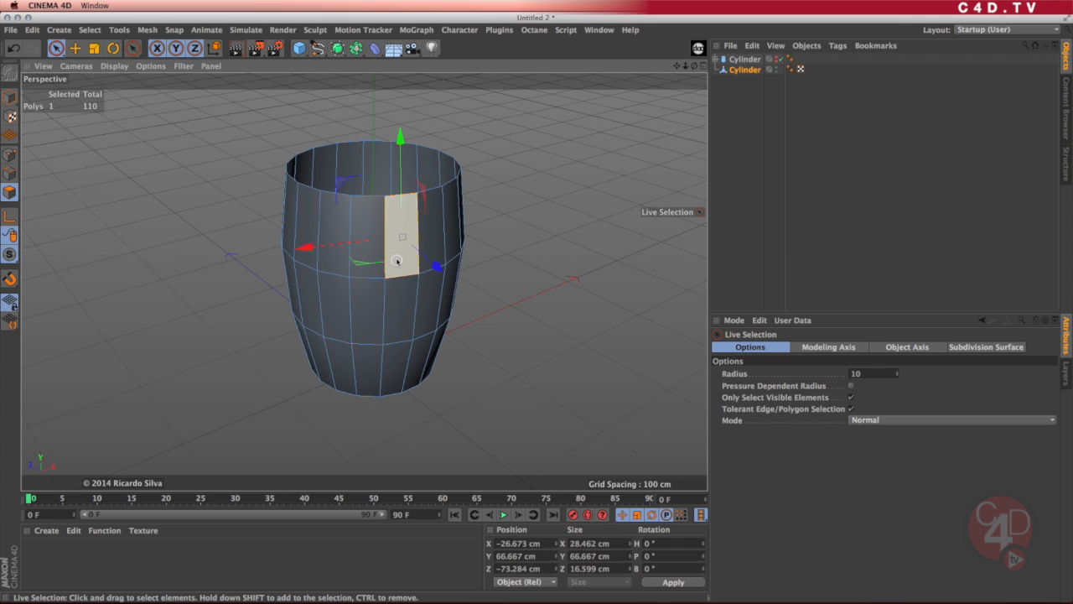
key("super+a")
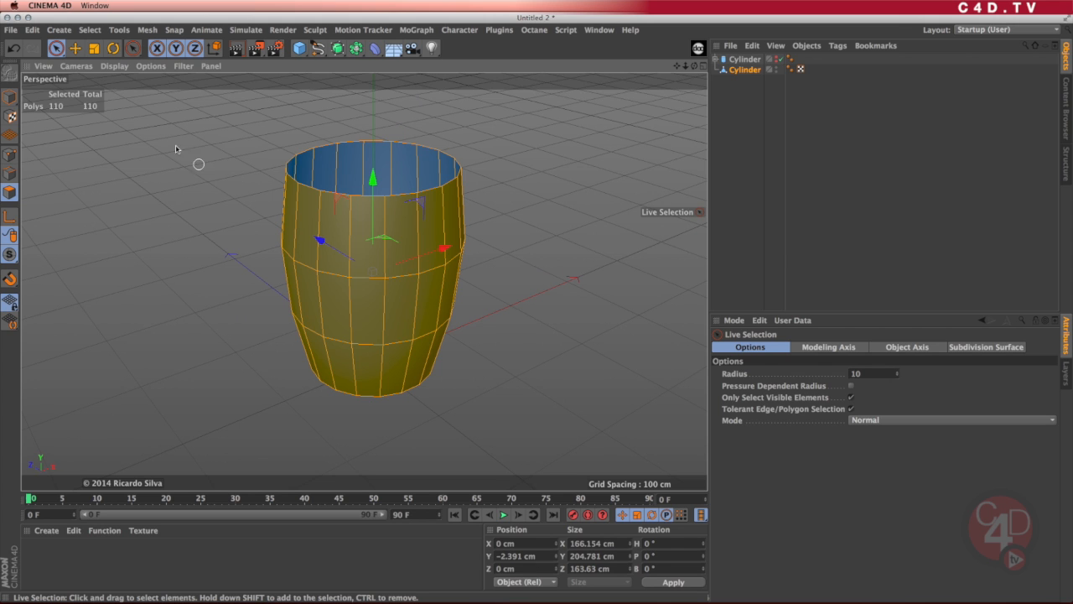
left_click(90, 30)
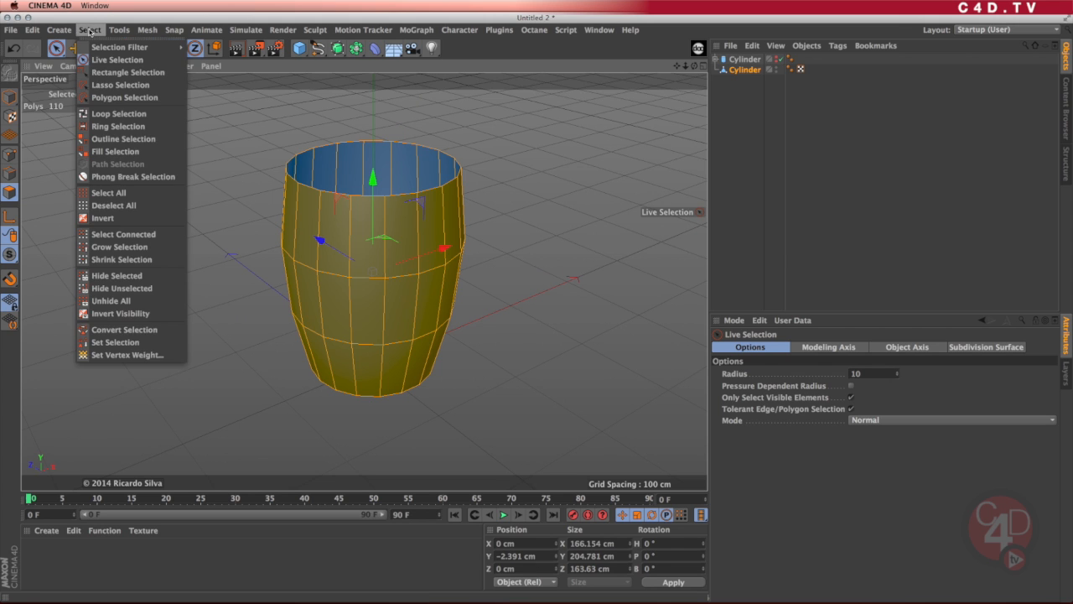
left_click(110, 195)
Extrude all the selected polygons outward with an offset of about 4.75 cm to thicken the container wall.
mouse_move(440, 228)
left_mouse_down("alt")
mouse_move(422, 315)
mouse_move(444, 197)
mouse_move(448, 219)
left_mouse_up("alt")
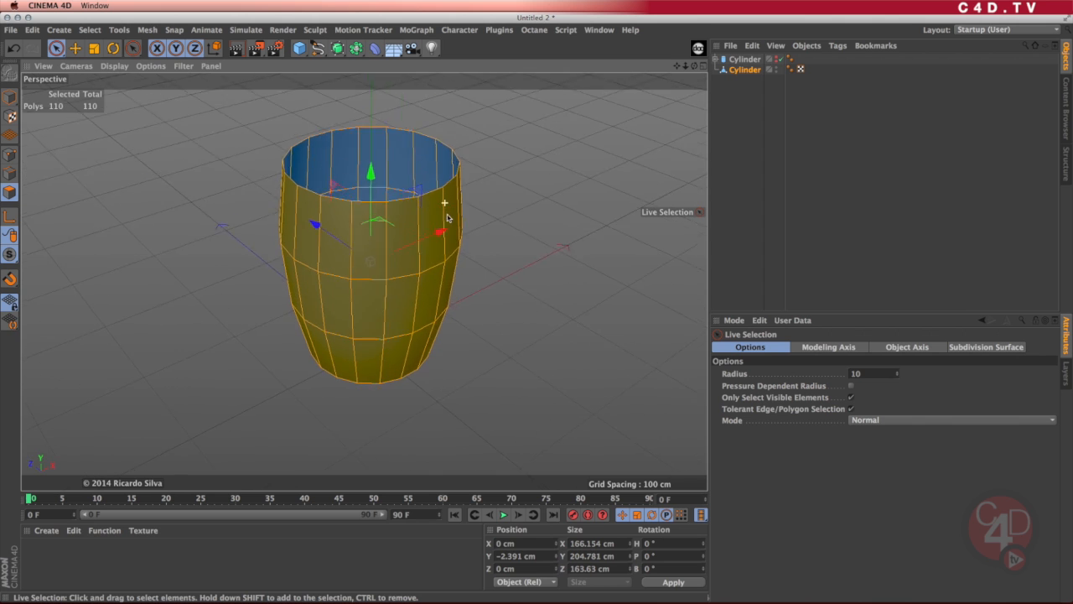
scroll(432, 225, "up", 5)
scroll(431, 223, "up", 1)
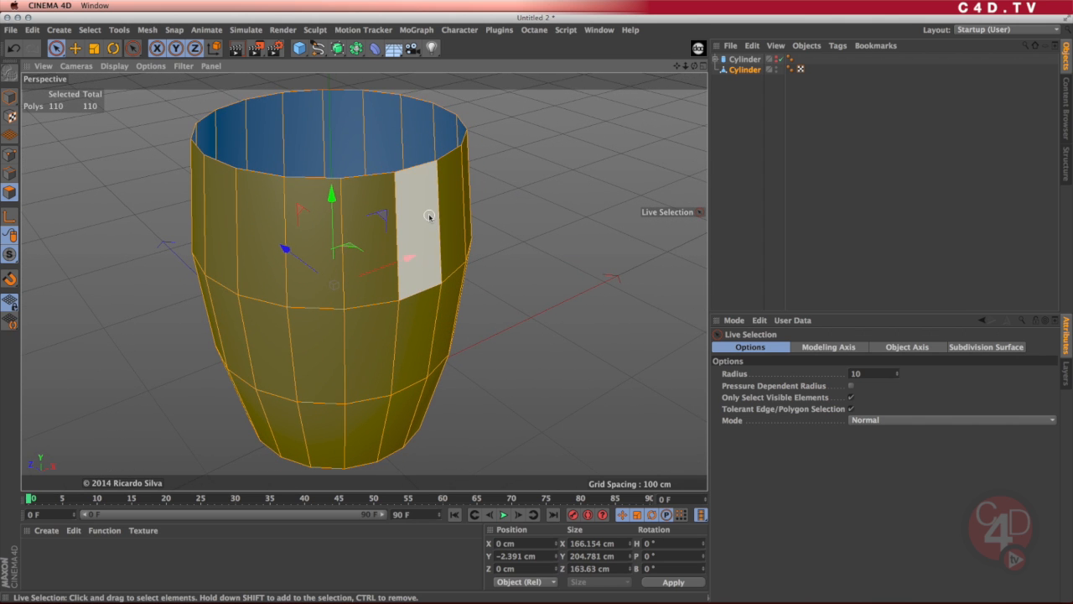
key("m")
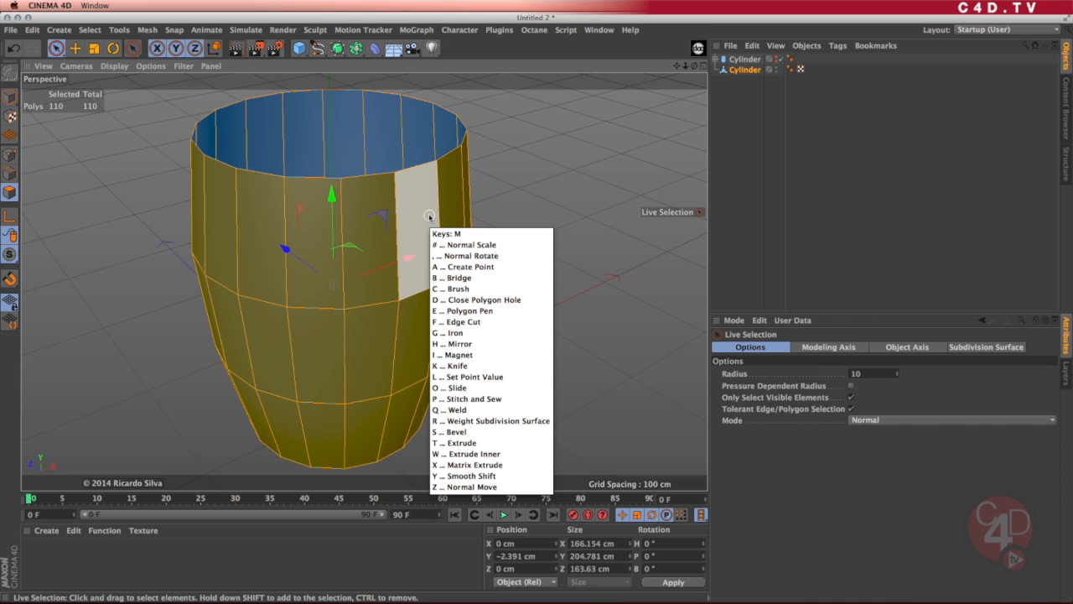
key("t")
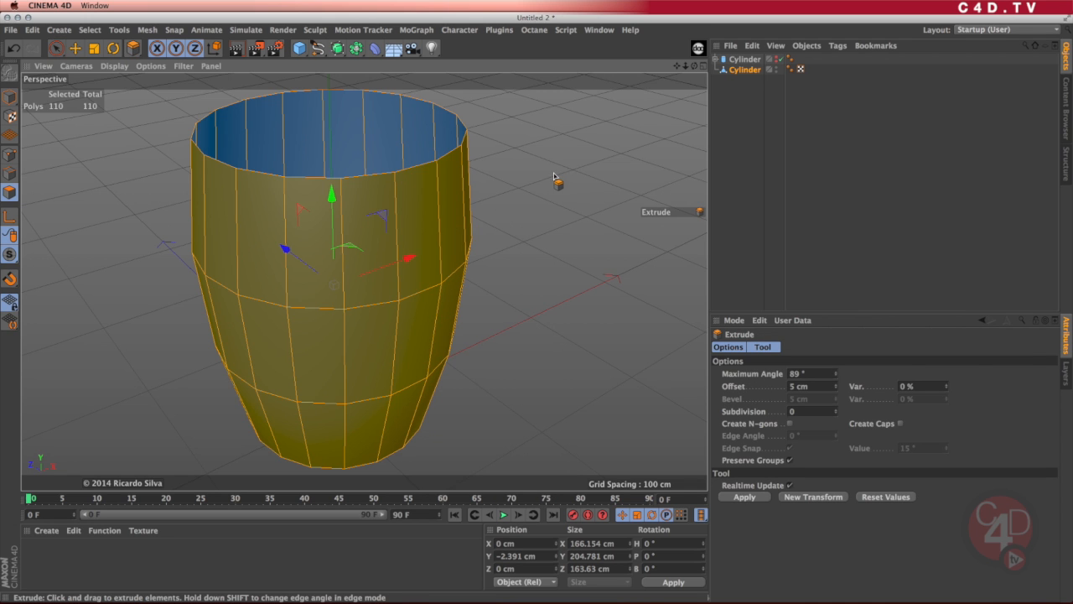
mouse_move(574, 182)
left_mouse_down()
mouse_move(598, 176)
mouse_move(587, 181)
left_mouse_up()
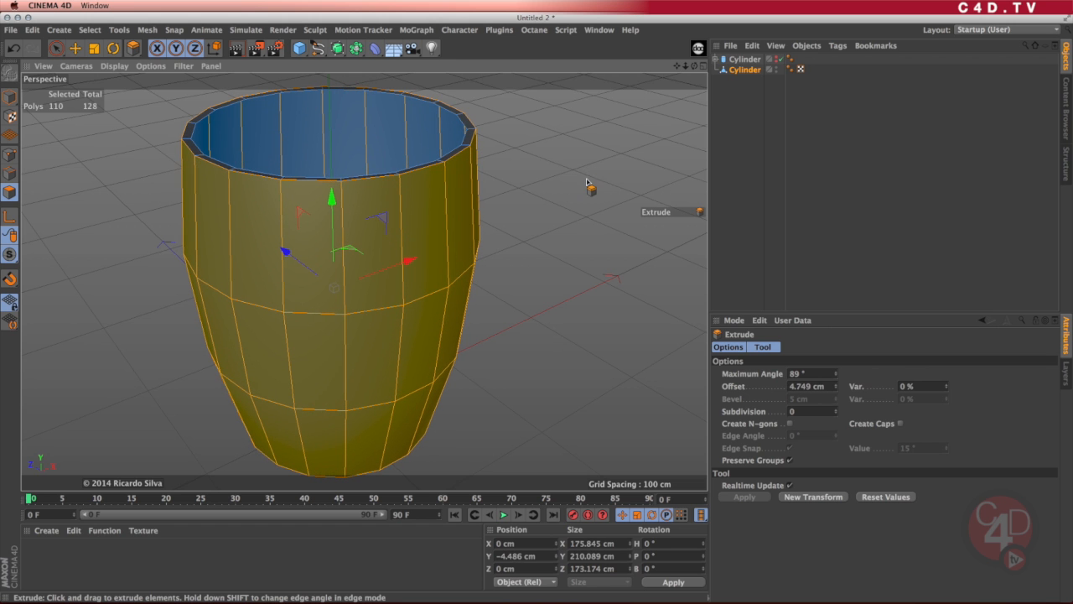
Enable Create Caps for the extrusion so the container gets an inner surface, and inspect the rim and interior.
left_click_drag(514, 208, 456, 203, "alt")
scroll(508, 204, "up", 5)
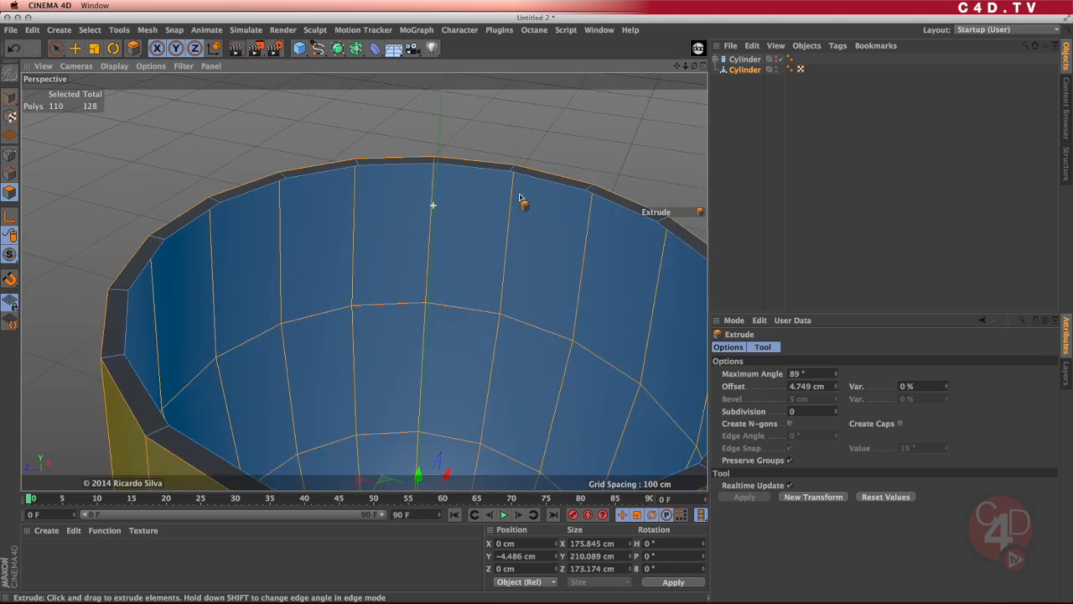
left_click_drag(549, 200, 512, 223, "alt")
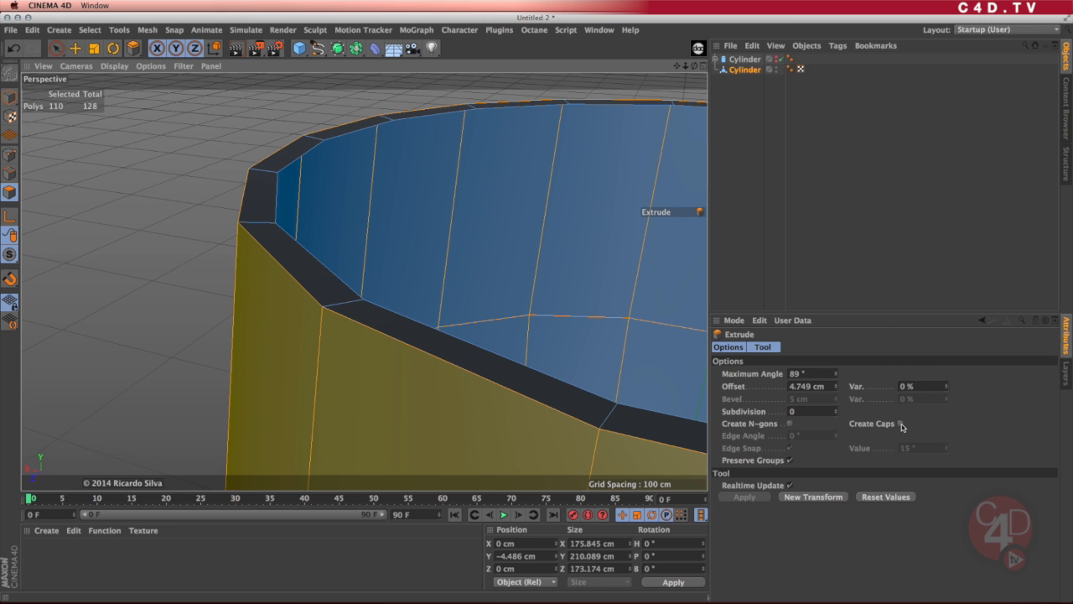
left_click(901, 423)
left_click_drag(551, 263, 546, 304, "alt")
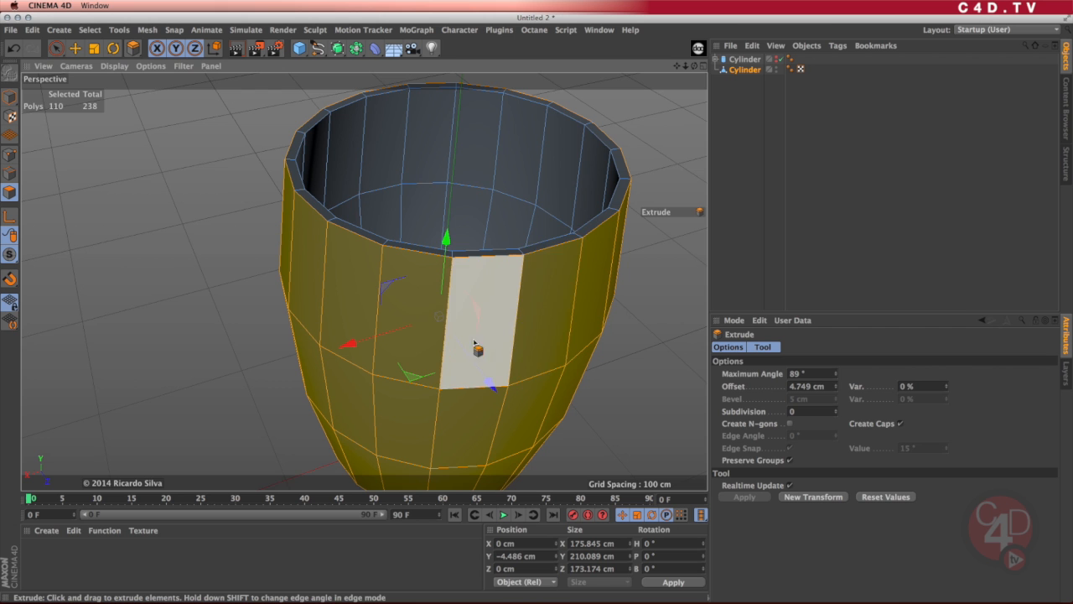
left_click_drag(491, 378, 508, 300, "alt")
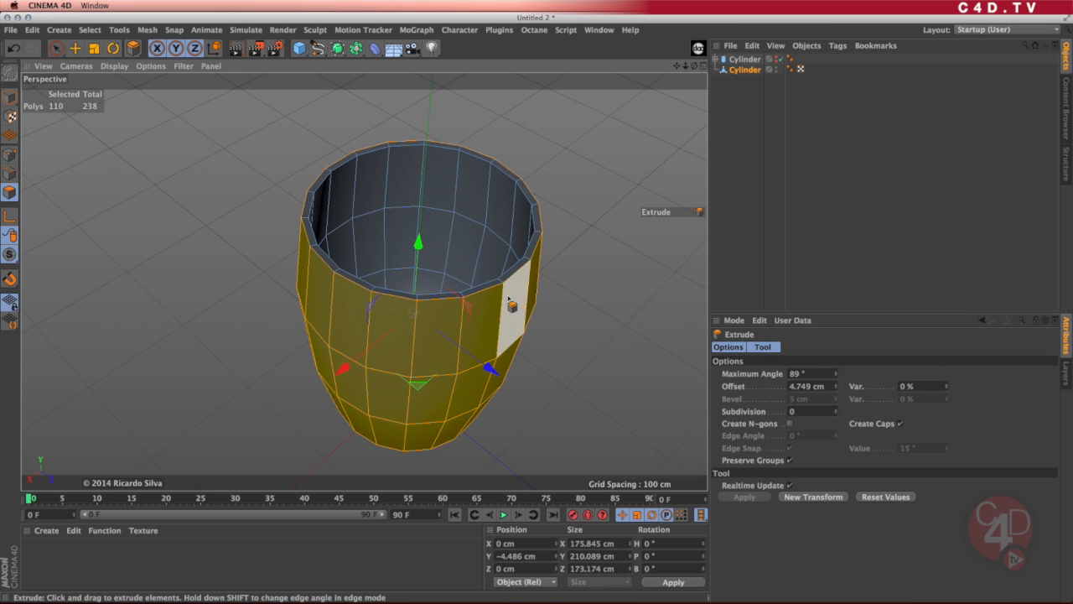
Return to Live Selection and clear the polygon selection on the thickened container.
left_click(55, 48)
left_click(596, 170)
left_click_drag(521, 329, 451, 316, "alt")
left_click(474, 331)
left_click(459, 293)
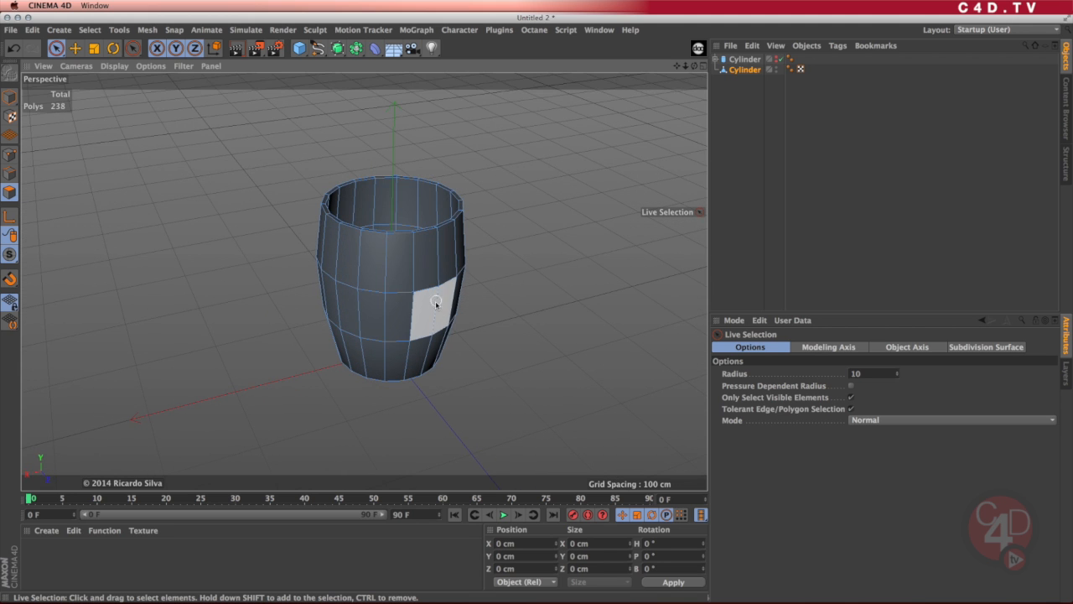